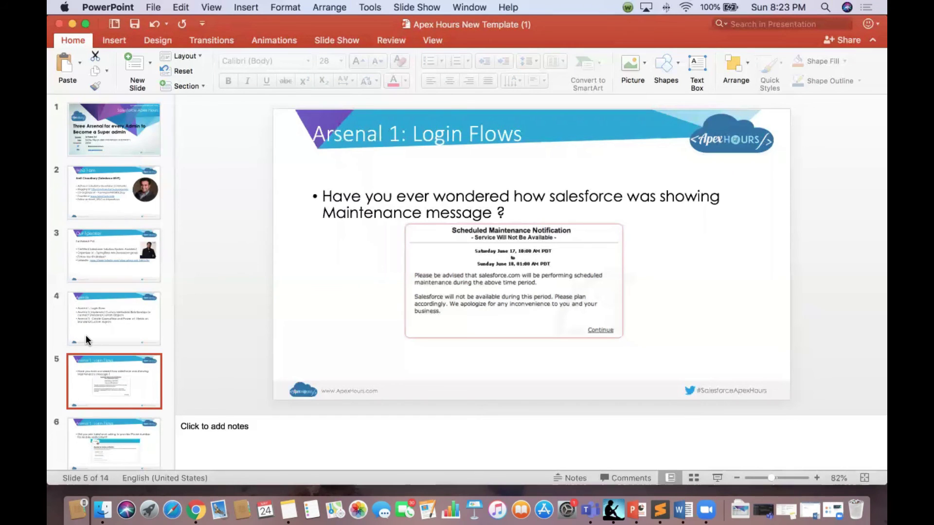
# Show slide 6, asking about Salesforce requesting a phone number for mobile verification.
pyautogui.scroll(-3, 87, 334)
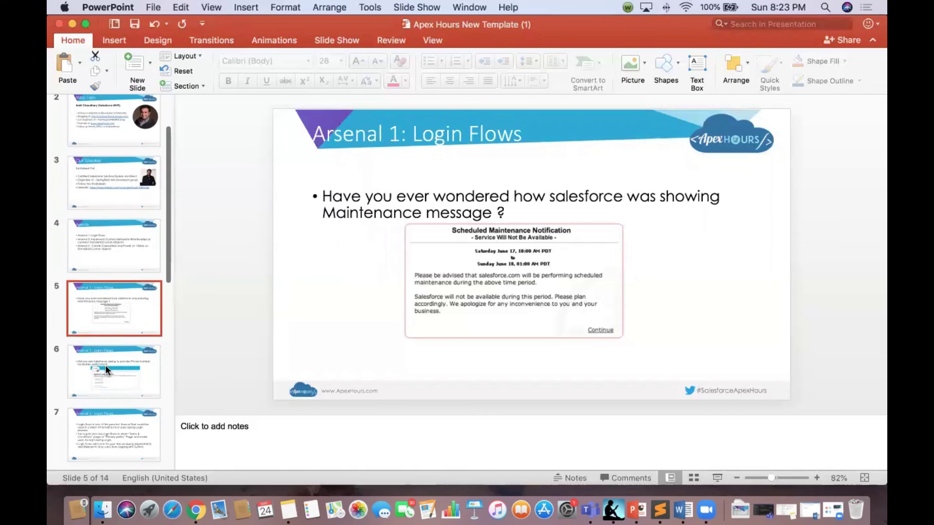
pyautogui.click(106, 365)
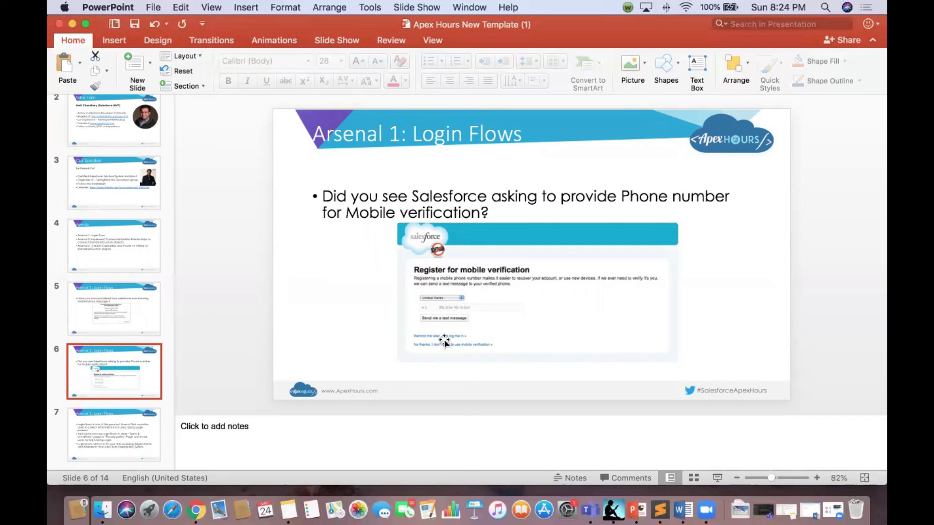
# Advance to the slide 7 login-flows explanation, then switch to the web browser.
pyautogui.press('Down')
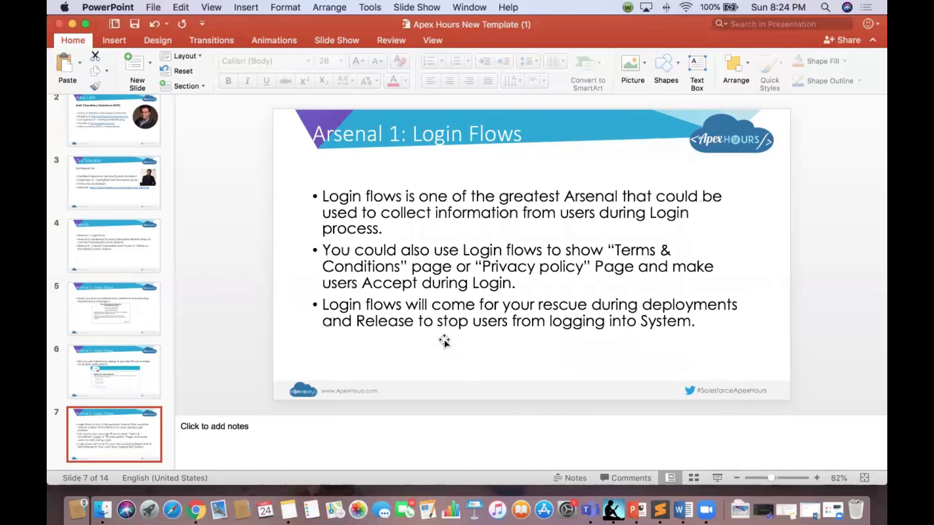
pyautogui.hotkey('ctrl', 'Right')
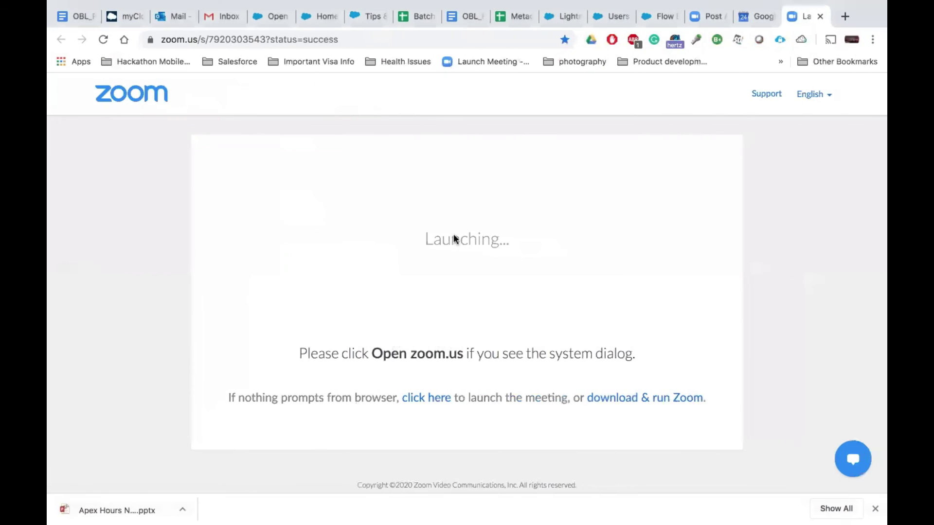
# From the Salesforce tab's gear menu, open Setup Home in a new browser tab.
pyautogui.click(269, 15)
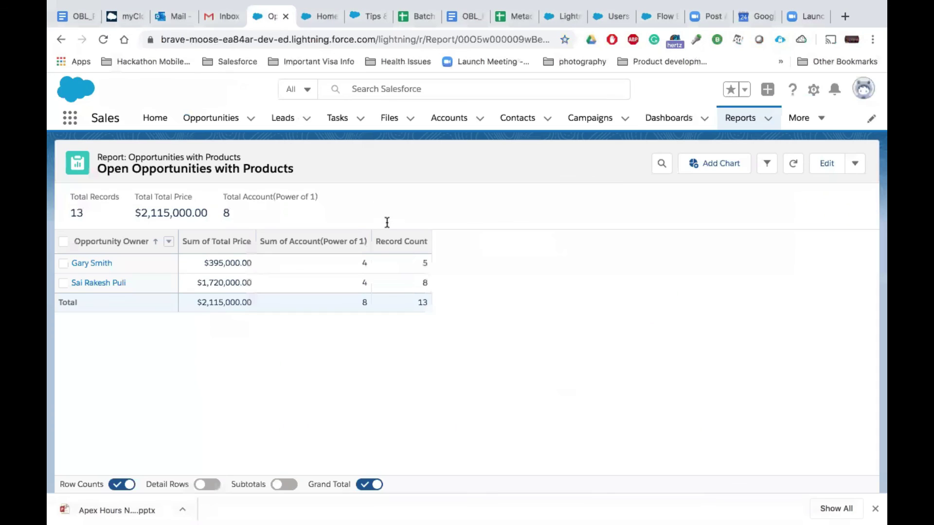
pyautogui.click(812, 92)
pyautogui.click(745, 137)
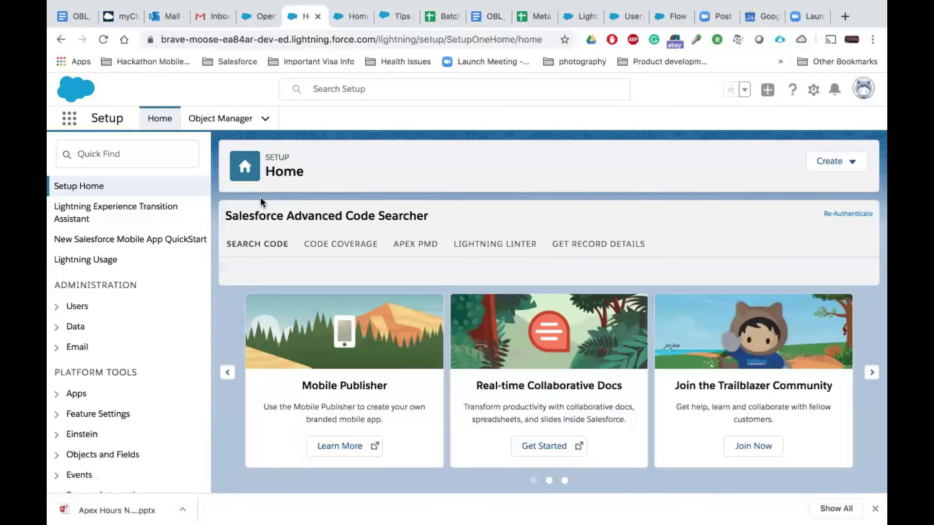
pyautogui.click(136, 151)
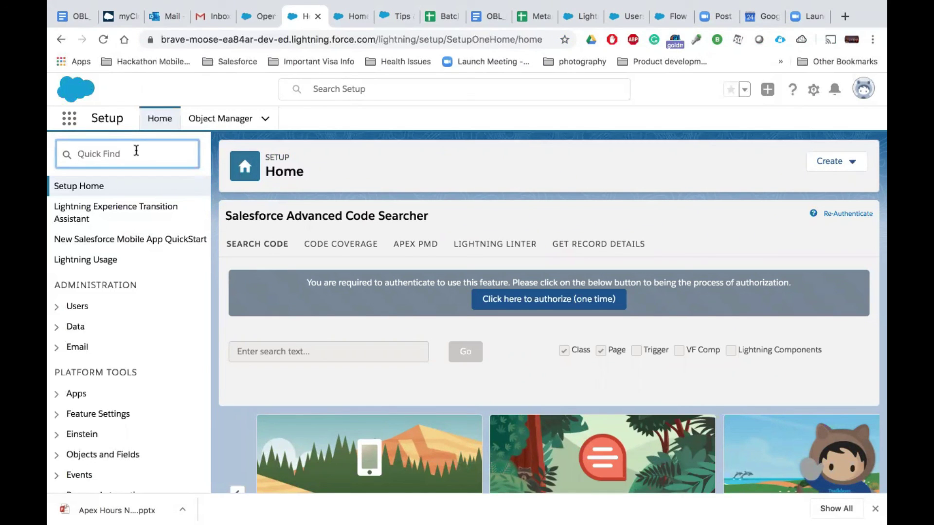
# Search Quick Find for 'flow' and open the Flows page under Process Automation.
pyautogui.write('flow')
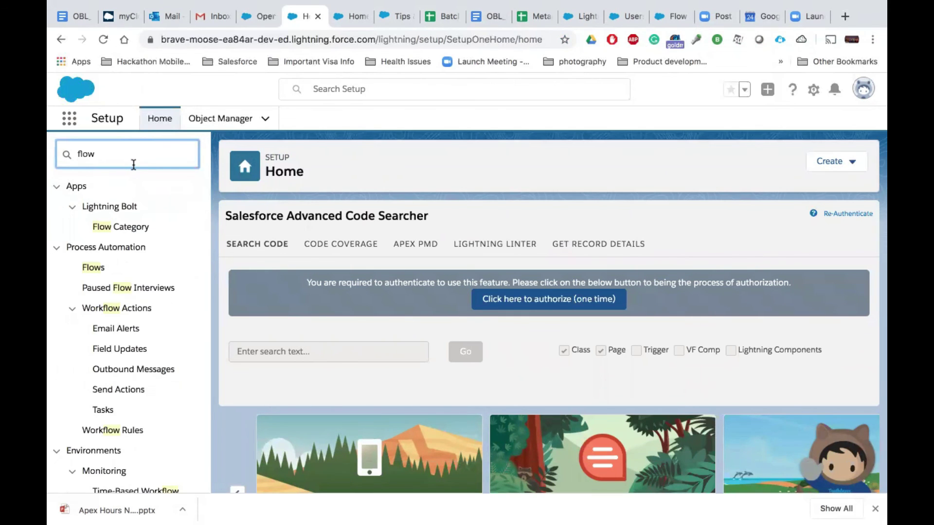
pyautogui.click(93, 267)
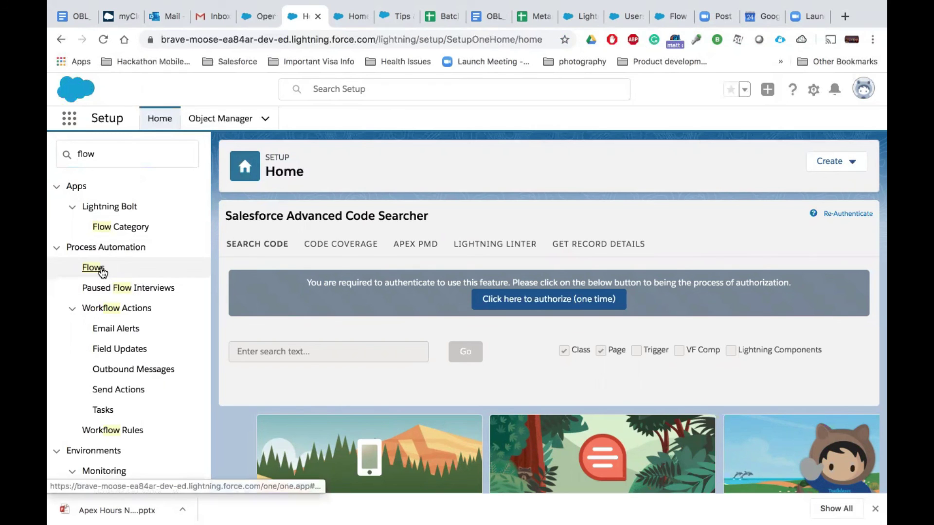
pyautogui.click(93, 268)
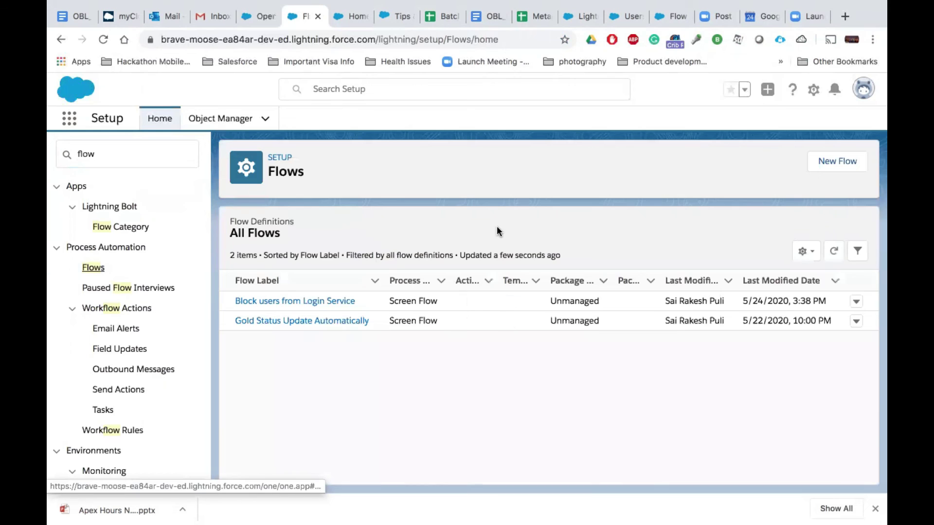
# Open the 'Block users from Login Service' flow in Flow Builder and select its Get Records element.
pyautogui.click(313, 300)
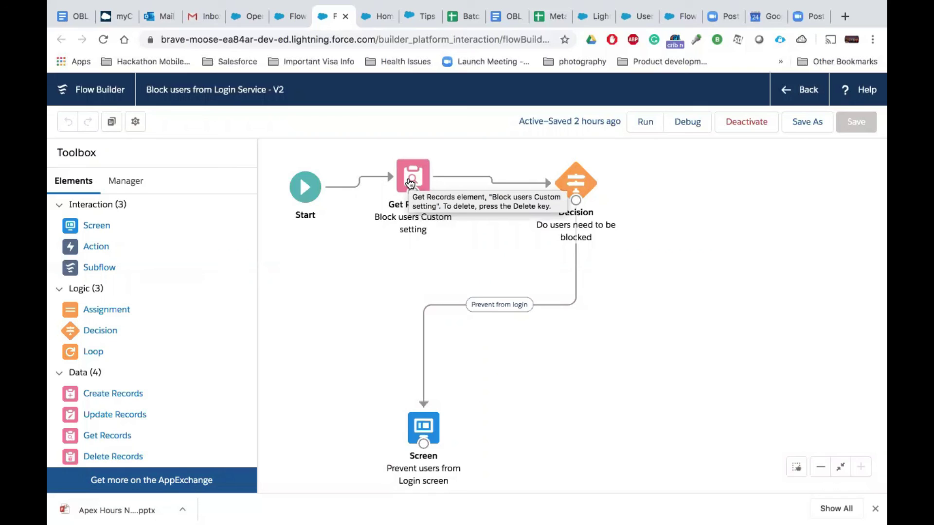
pyautogui.click(410, 183)
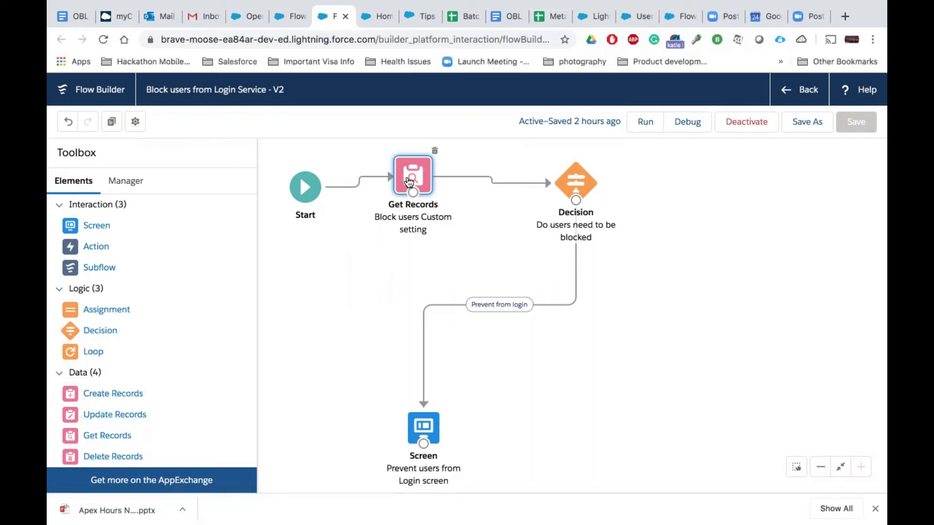
# Open the Block users Custom setting Get Records element's settings for editing.
pyautogui.doubleClick(408, 176)
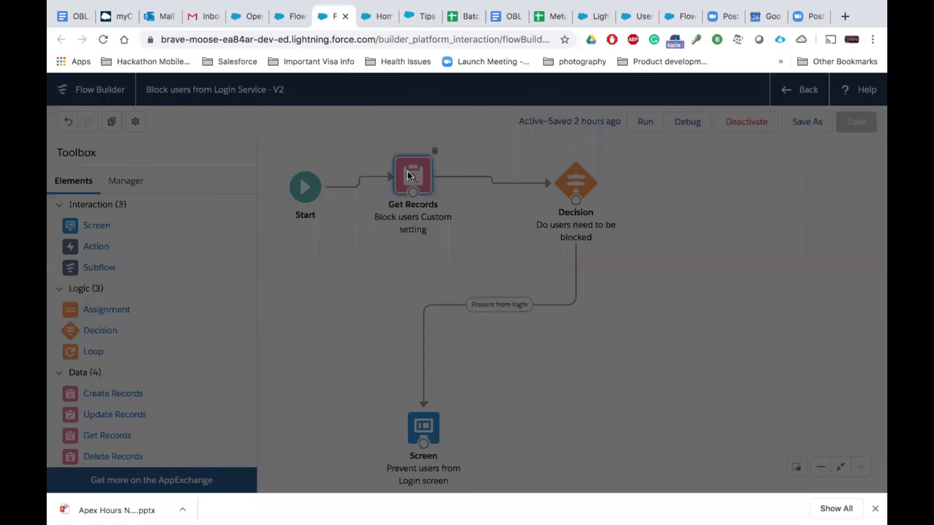
# Scroll through the Edit Get Records dialog to review all its settings.
pyautogui.scroll(1, 419, 271)
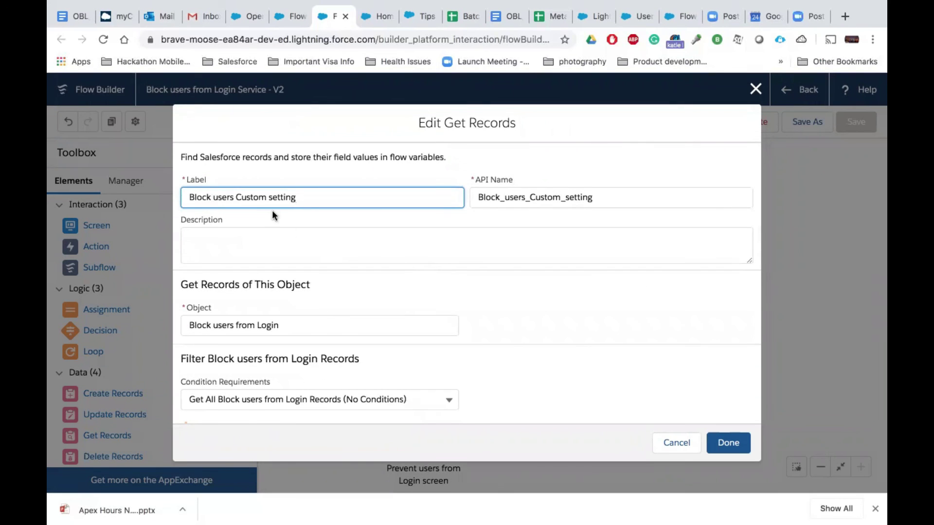
pyautogui.scroll(-3, 426, 274)
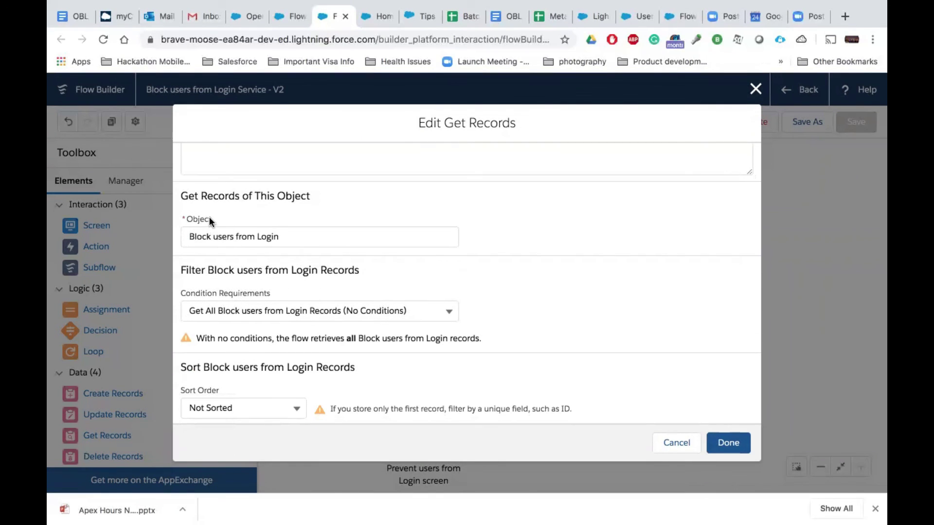
pyautogui.scroll(-1, 276, 263)
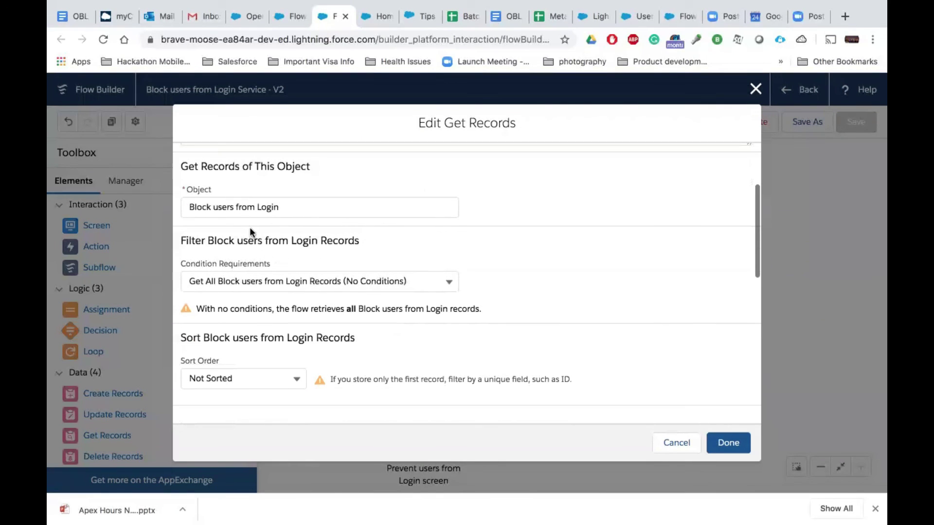
pyautogui.scroll(-2, 300, 217)
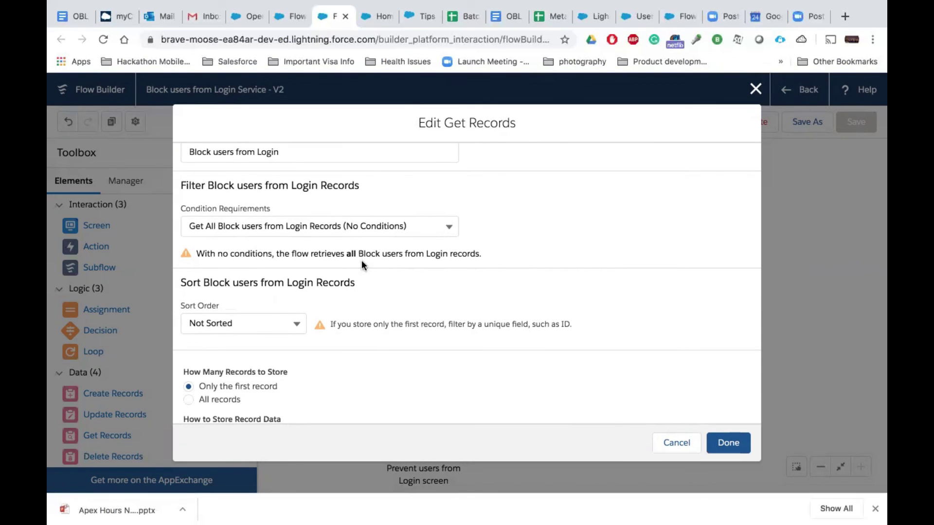
pyautogui.scroll(-2, 361, 264)
pyautogui.scroll(-1, 317, 293)
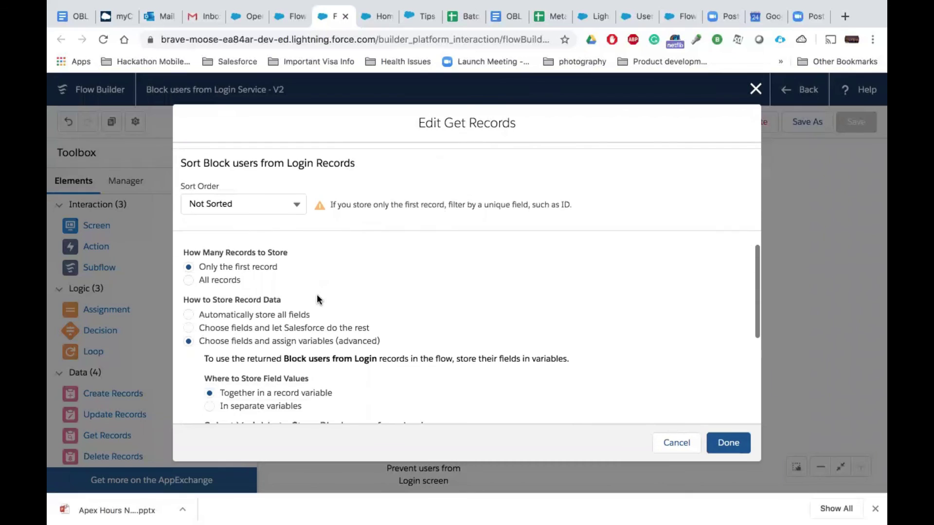
pyautogui.scroll(-1, 252, 265)
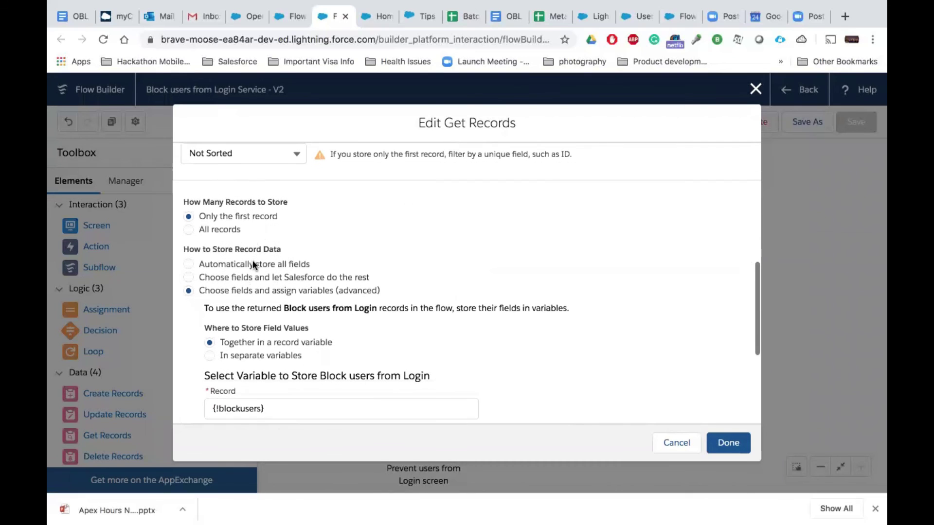
pyautogui.scroll(-1, 263, 292)
pyautogui.scroll(-1, 263, 291)
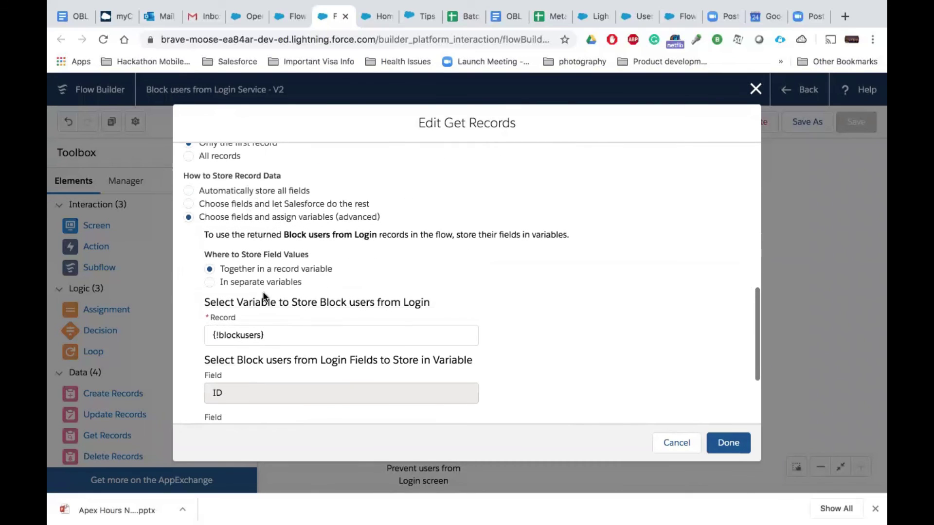
pyautogui.scroll(-2, 258, 336)
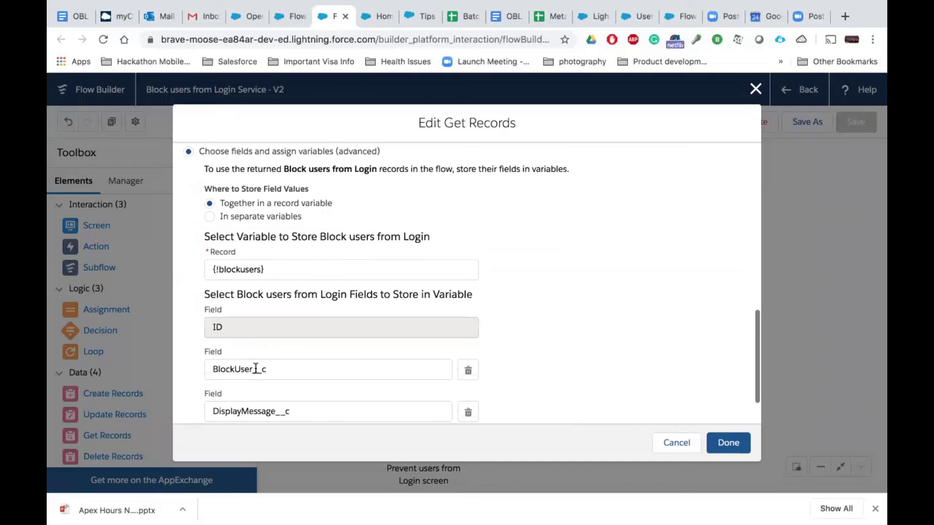
pyautogui.scroll(-2, 254, 367)
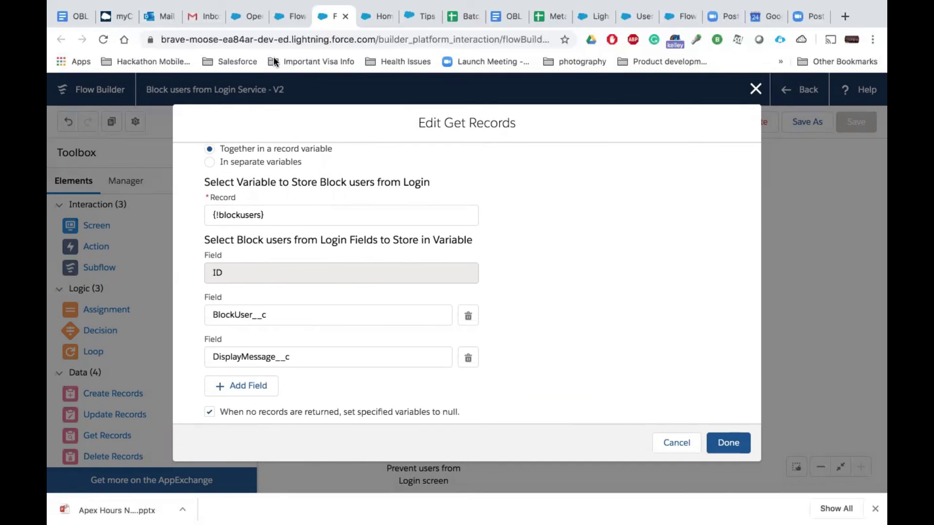
# Return to the Setup Flows list and replace the 'flow' Quick Find search with 'cu'.
pyautogui.click(276, 14)
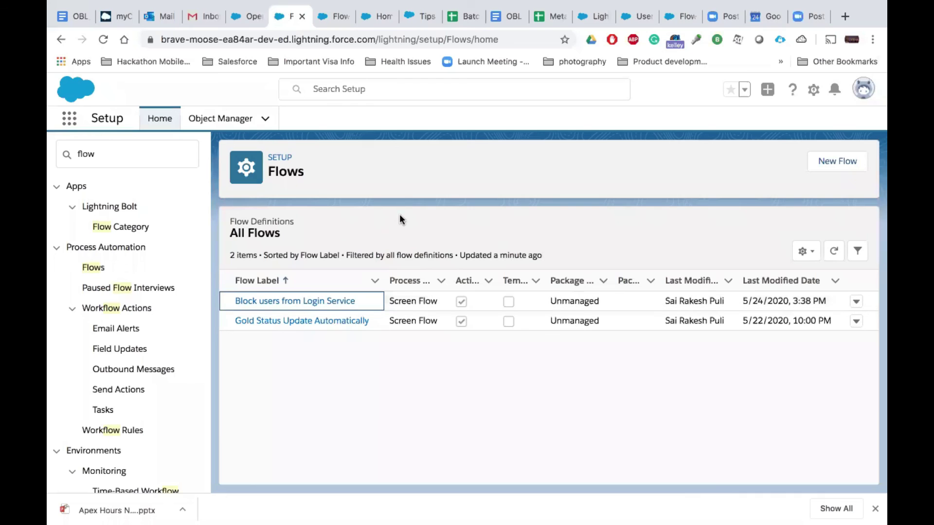
pyautogui.click(111, 149)
pyautogui.press('BackSpace')
pyautogui.press('BackSpace')
pyautogui.press('BackSpace')
pyautogui.press('BackSpace')
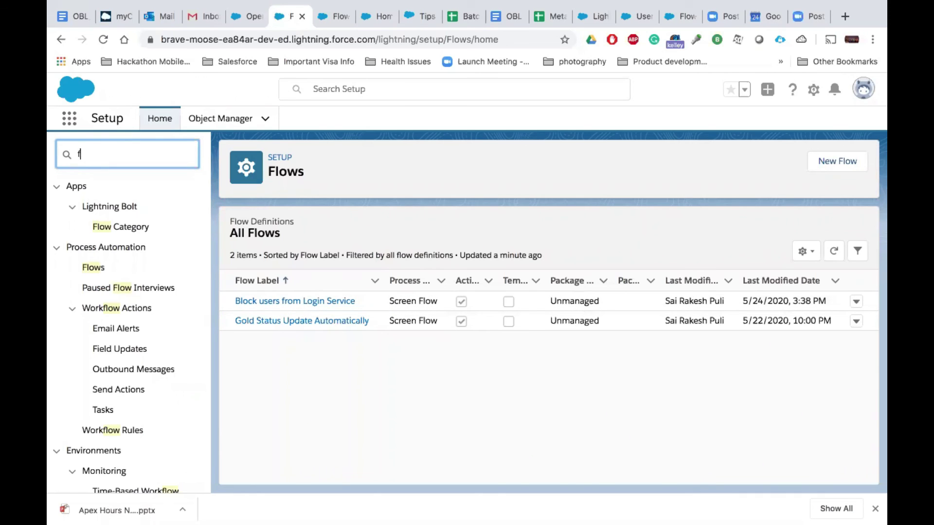
pyautogui.write('cu')
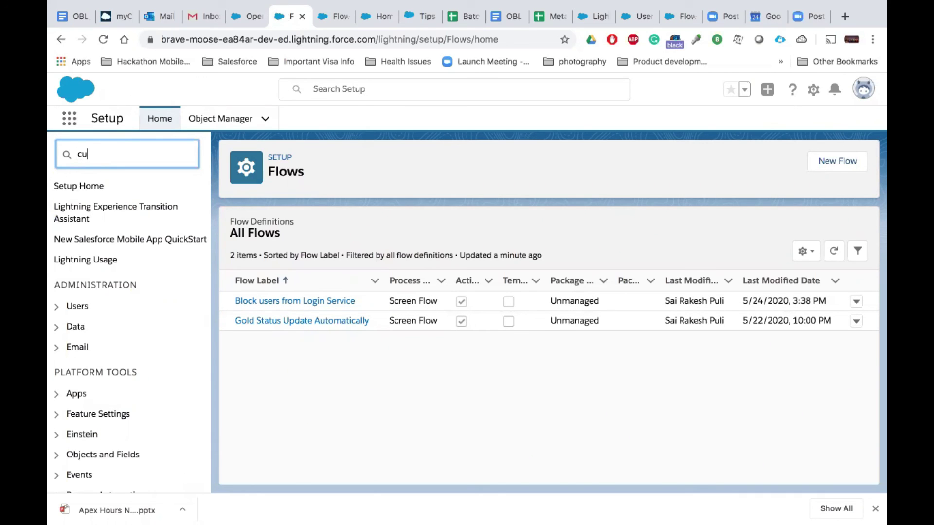
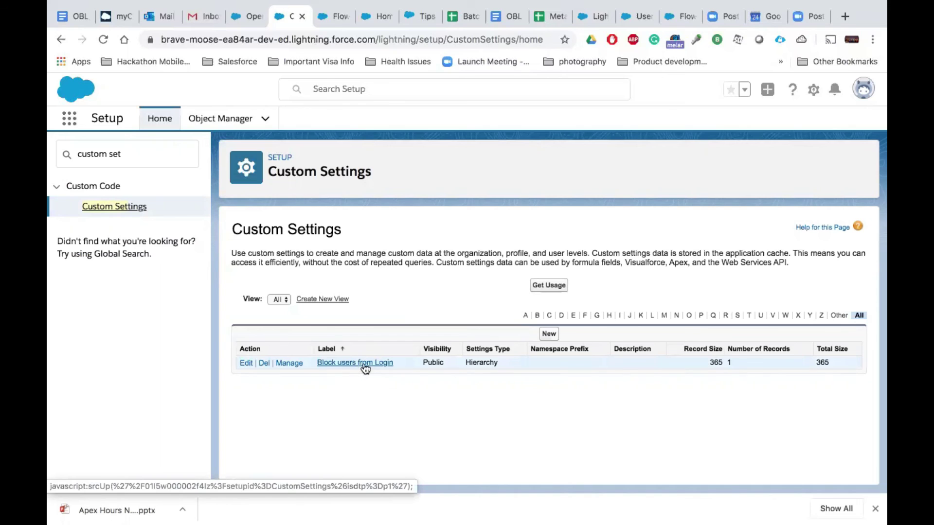
# Open the Block users from Login setting, check its BlockUser and DisplayMessage fields, and view its stored values.
pyautogui.click(360, 364)
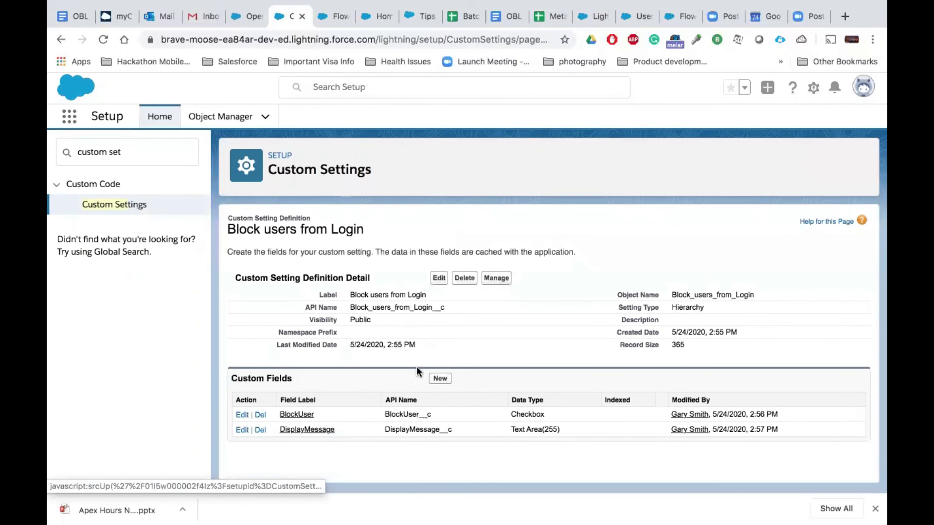
pyautogui.doubleClick(411, 417)
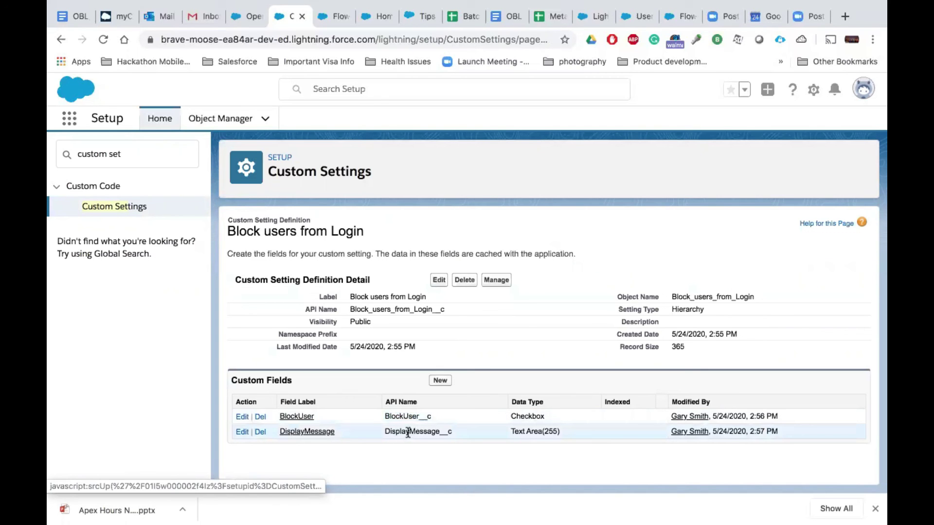
pyautogui.doubleClick(409, 432)
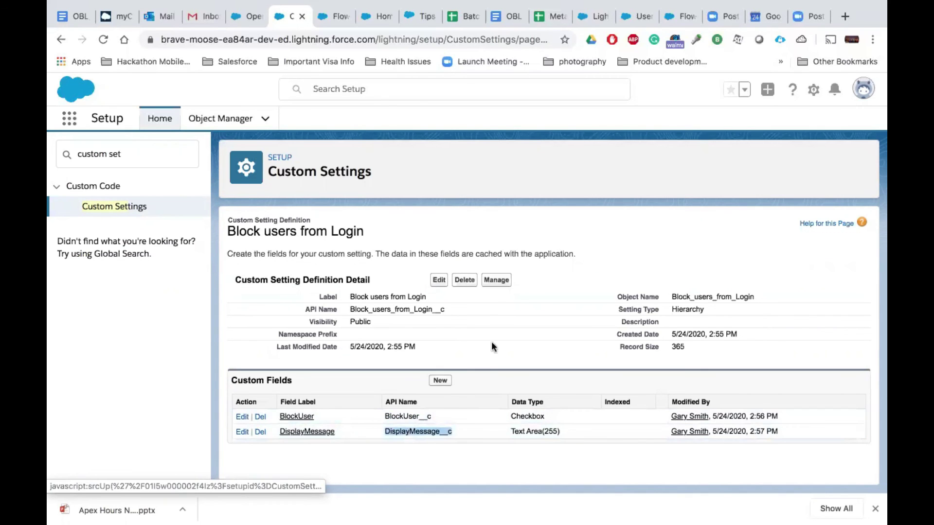
pyautogui.click(496, 282)
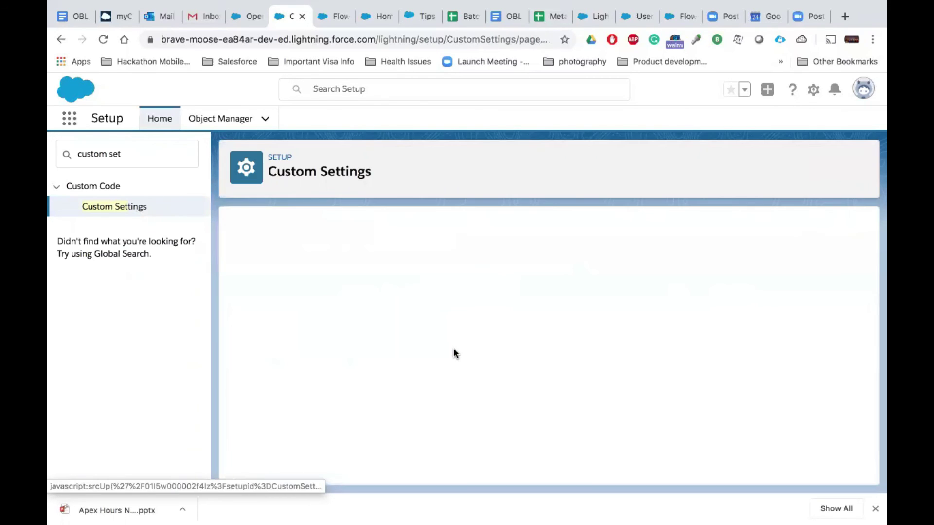
pyautogui.scroll(-1, 323, 350)
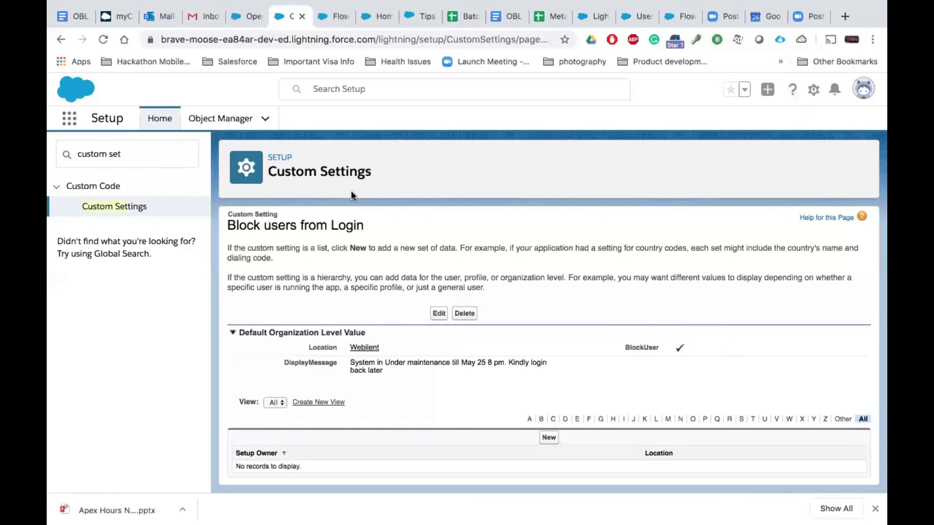
# Close the Get Records editor in the Block users from Login Service - V2 flow and compare against the setting values.
pyautogui.click(323, 18)
pyautogui.click(756, 89)
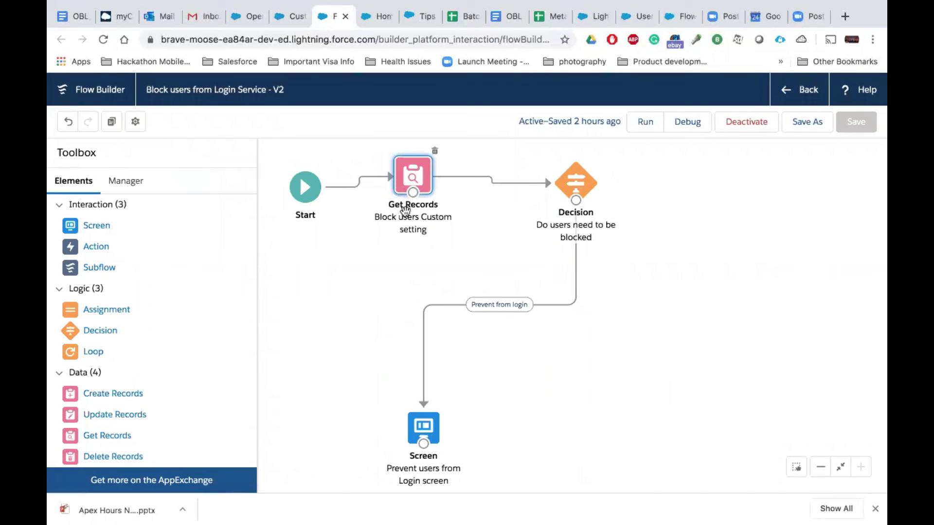
pyautogui.click(285, 19)
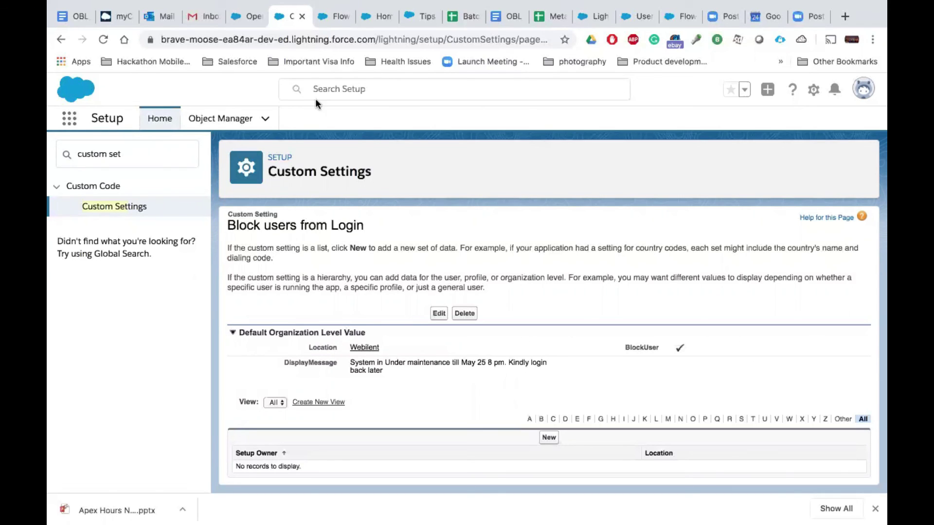
pyautogui.click(332, 17)
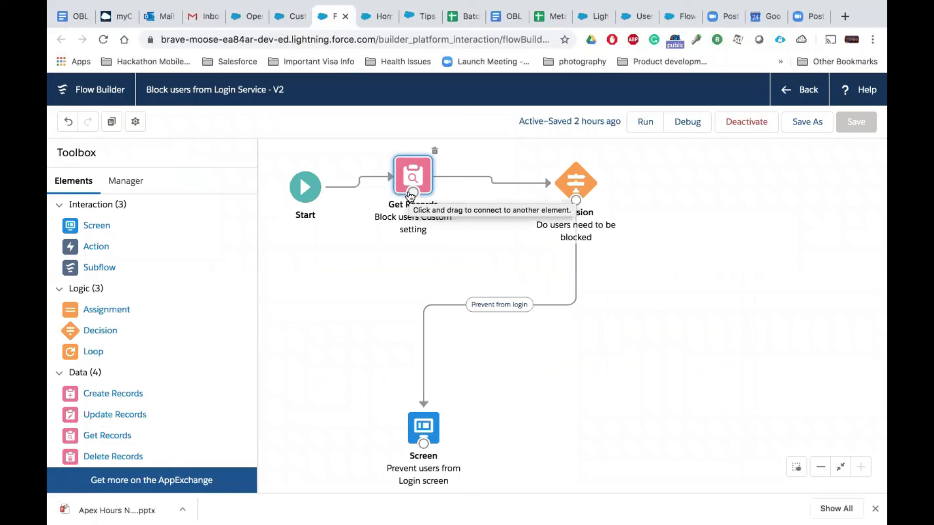
# Review the Decision element's Prevent from login condition, then close it without changes.
pyautogui.click(582, 192)
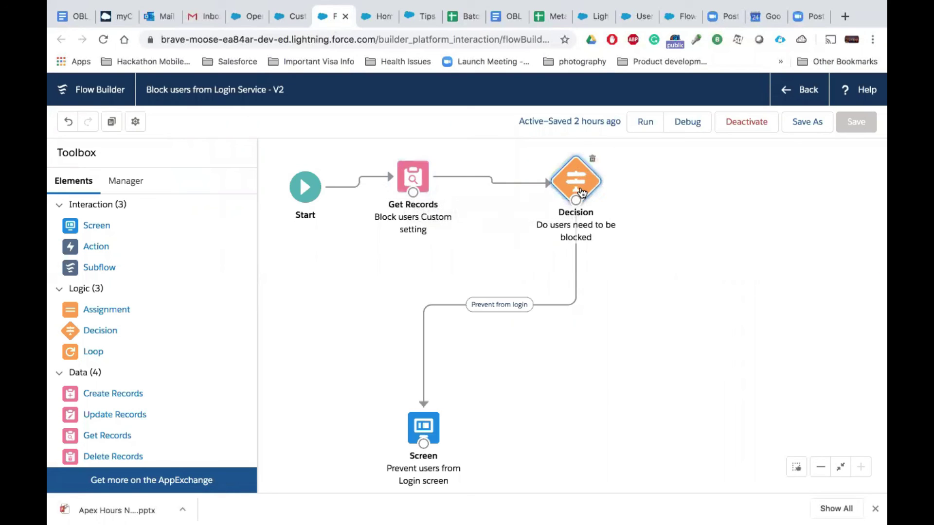
pyautogui.doubleClick(582, 192)
pyautogui.scroll(-2, 446, 301)
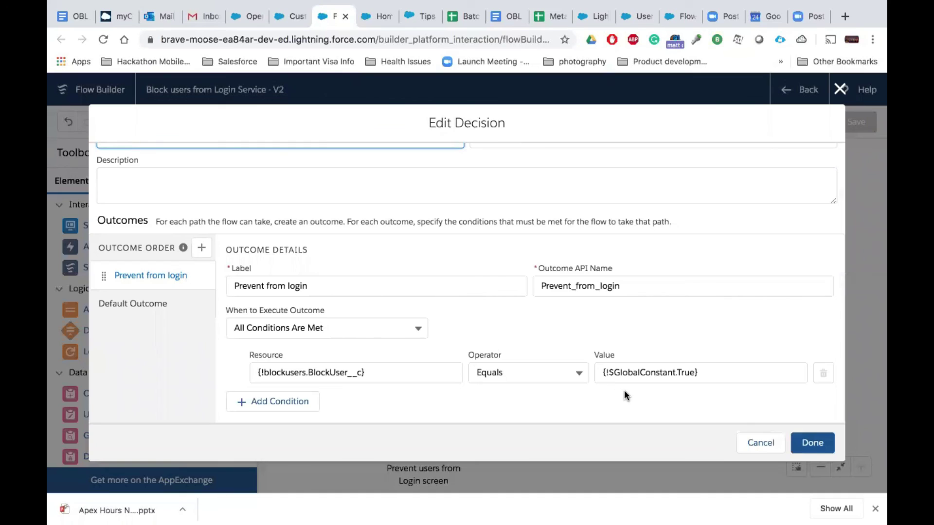
pyautogui.click(291, 17)
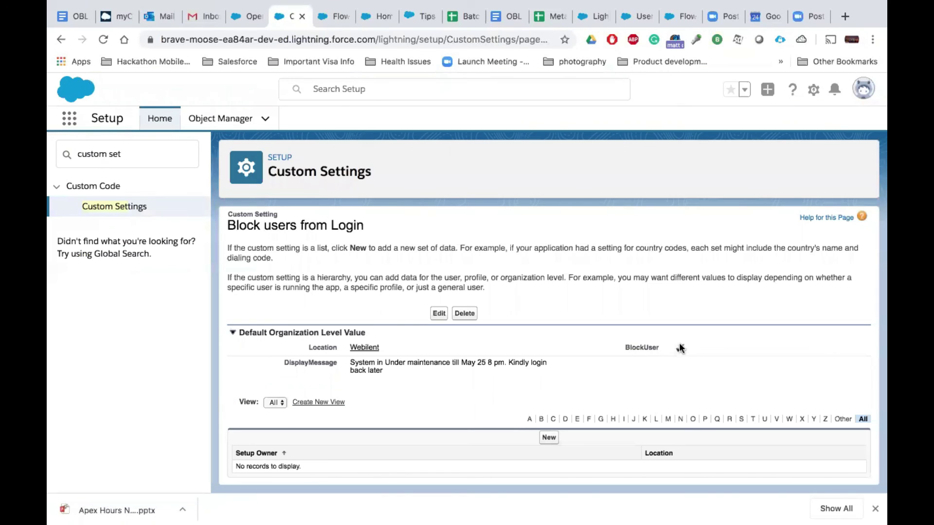
pyautogui.click(334, 18)
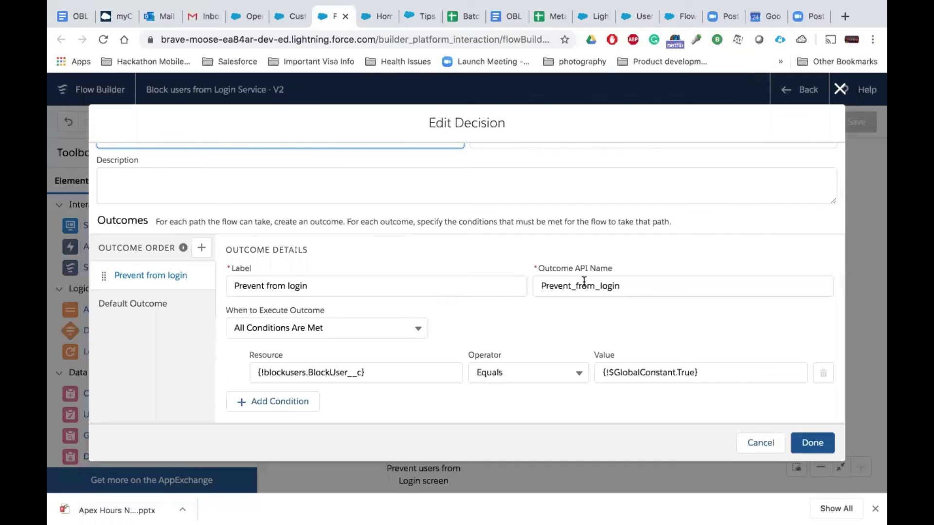
pyautogui.click(761, 443)
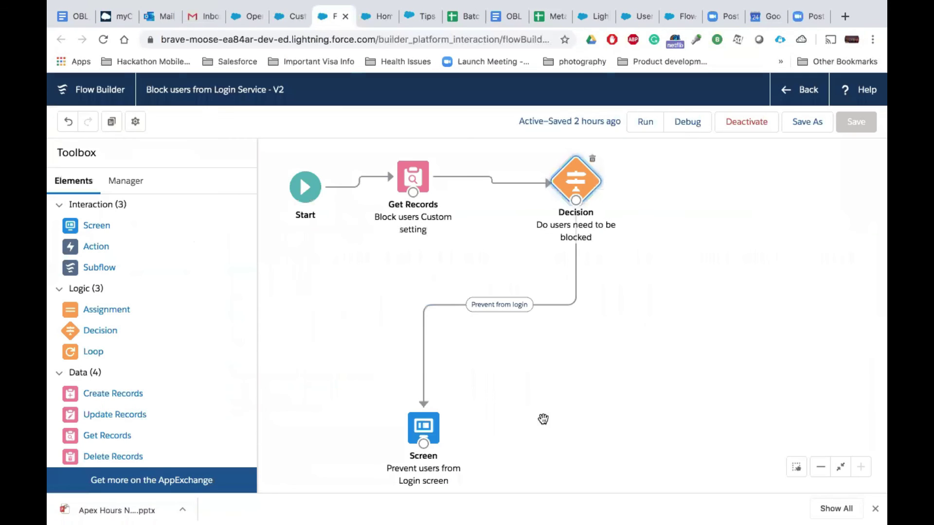
pyautogui.click(424, 433)
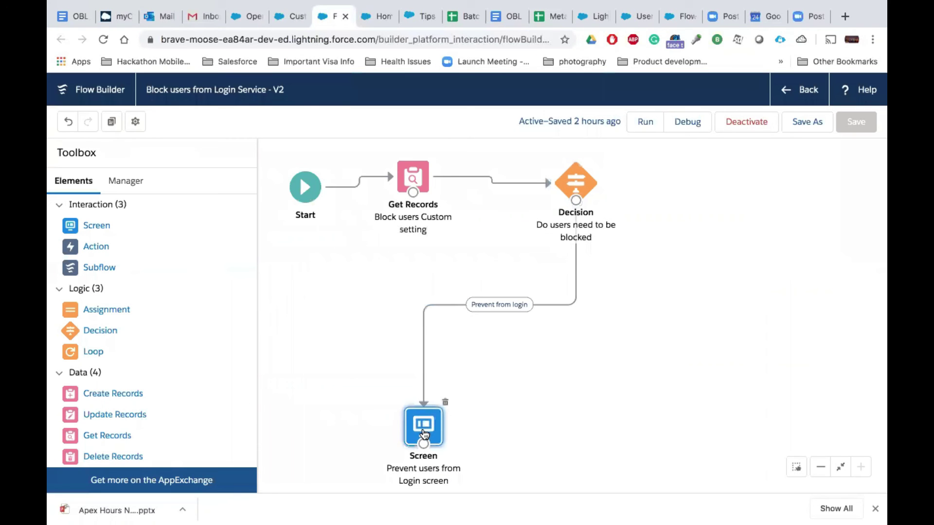
pyautogui.doubleClick(424, 434)
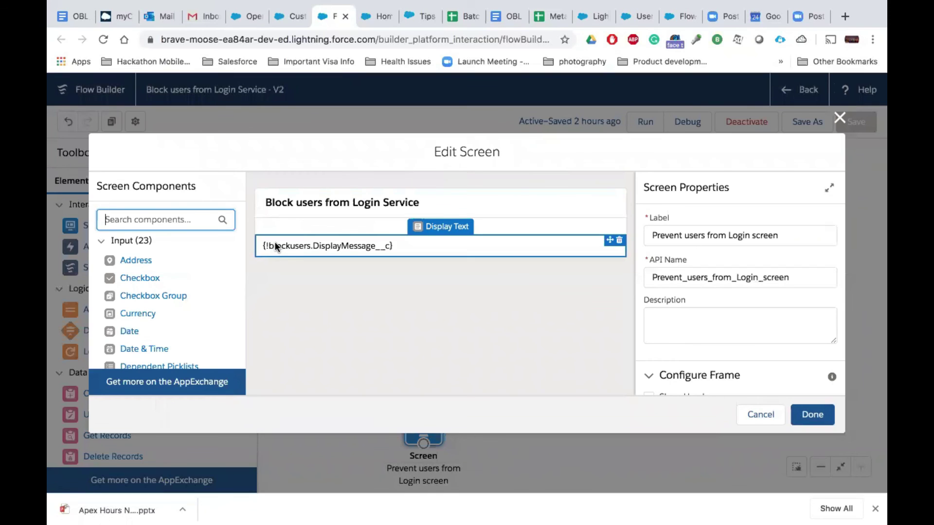
pyautogui.scroll(-3, 162, 316)
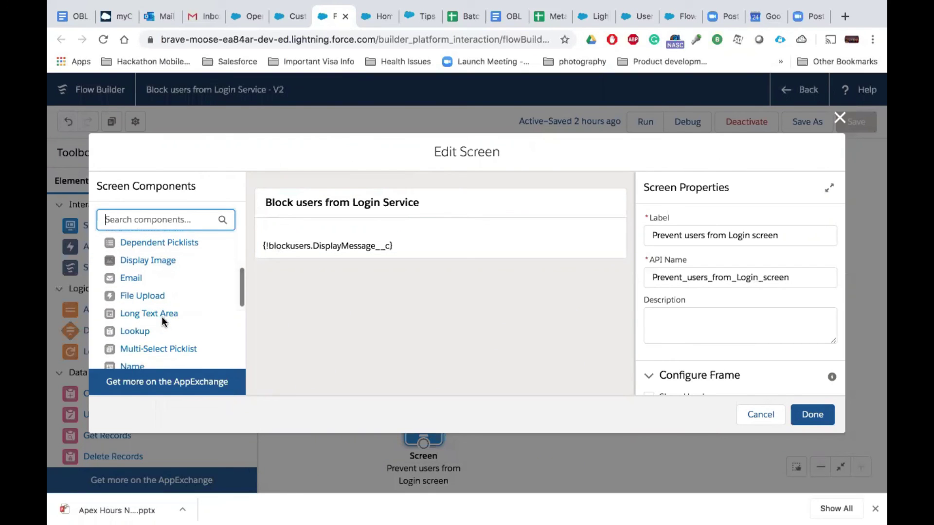
pyautogui.scroll(-5, 162, 338)
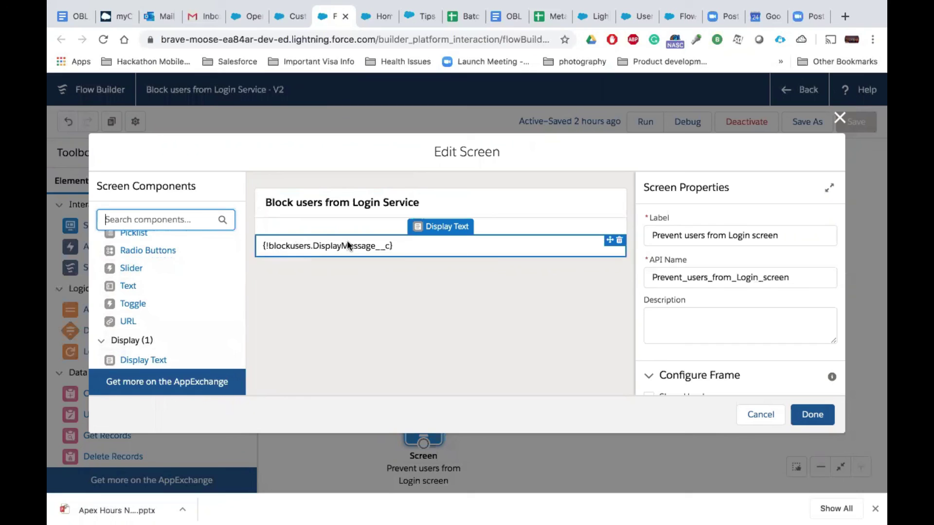
pyautogui.click(331, 241)
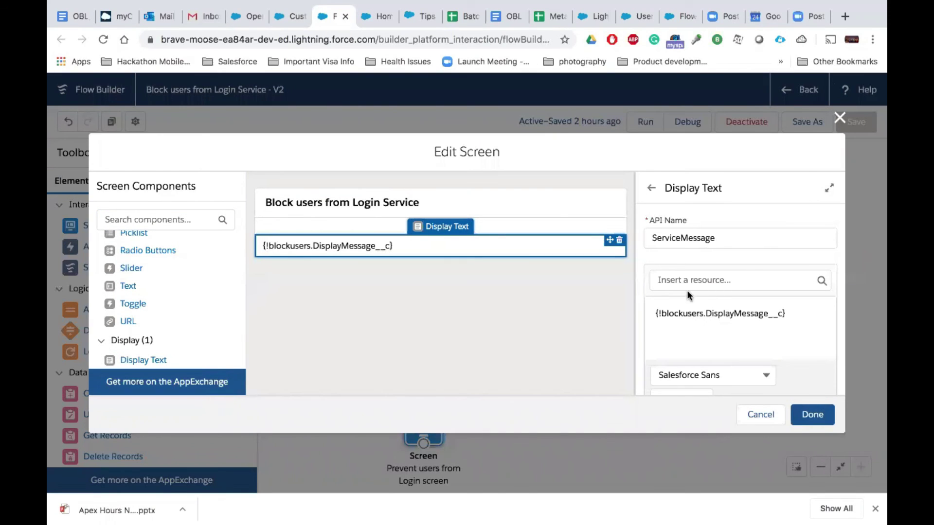
pyautogui.scroll(-1, 686, 314)
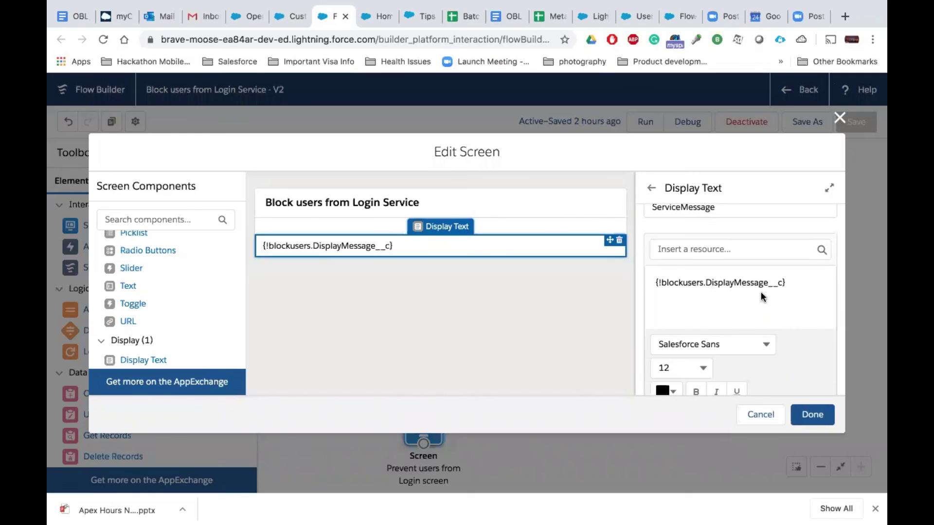
pyautogui.click(282, 19)
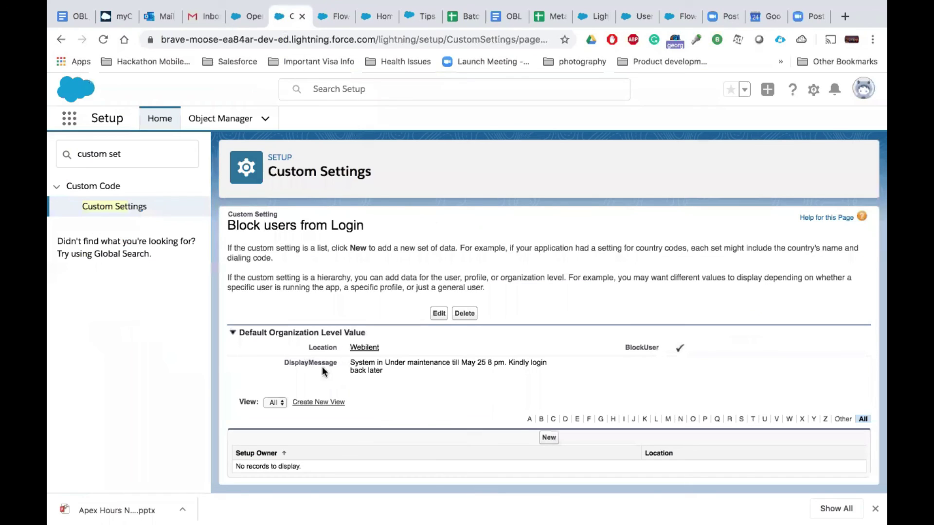
pyautogui.click(323, 15)
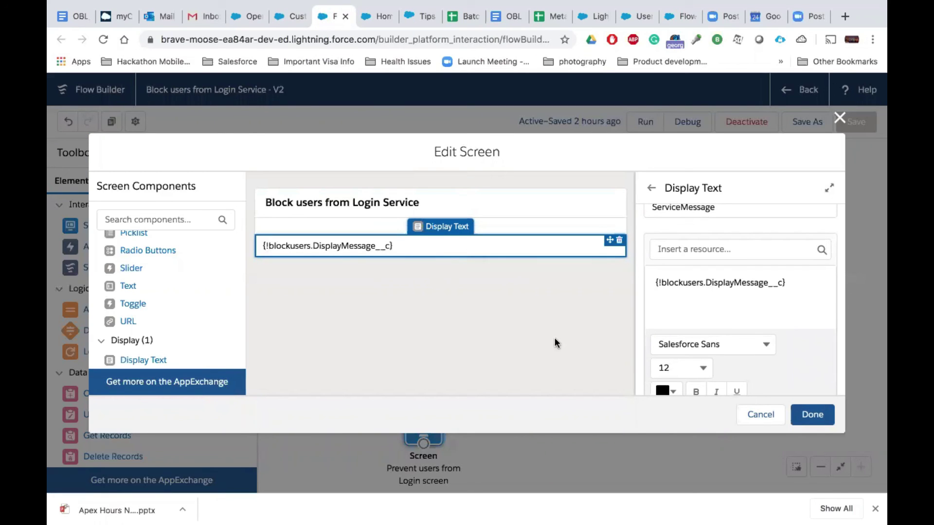
pyautogui.click(813, 415)
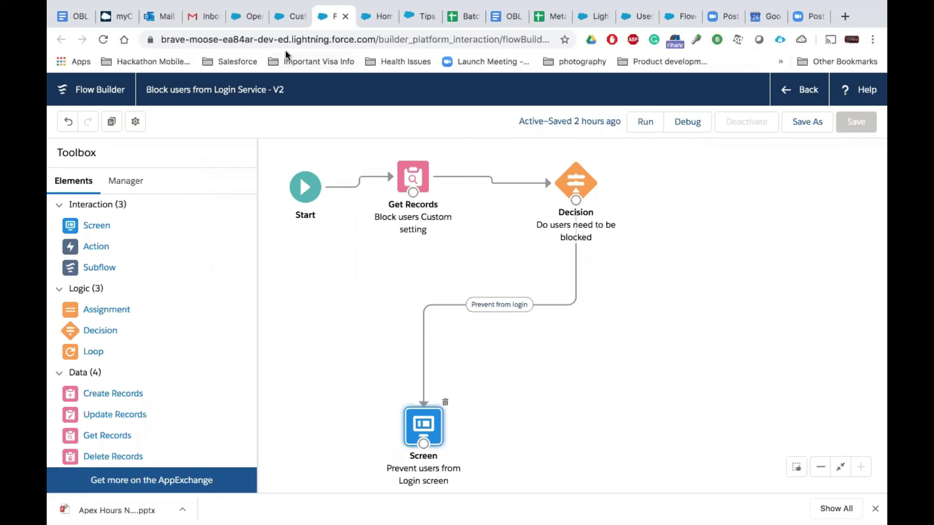
# Search Setup for 'login' and open the Login Flows page.
pyautogui.click(285, 22)
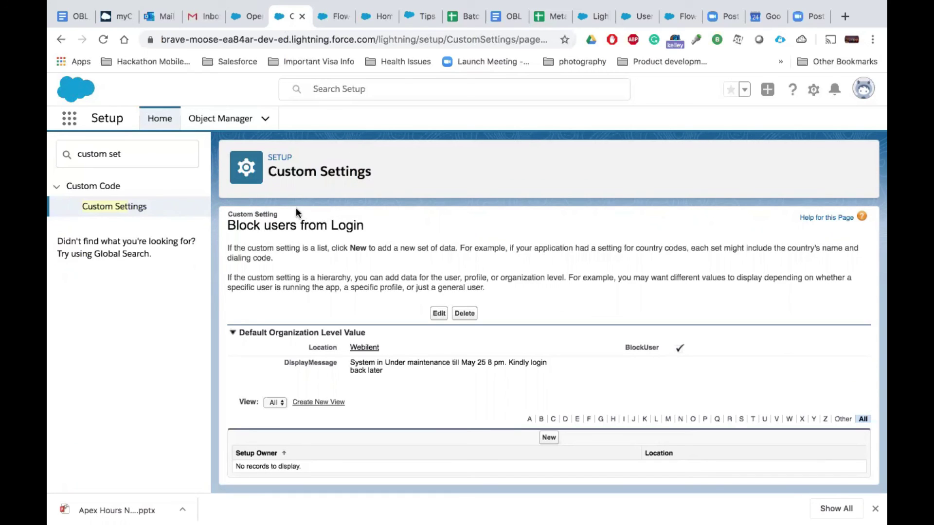
pyautogui.moveTo(156, 158); pyautogui.dragTo(55, 155)
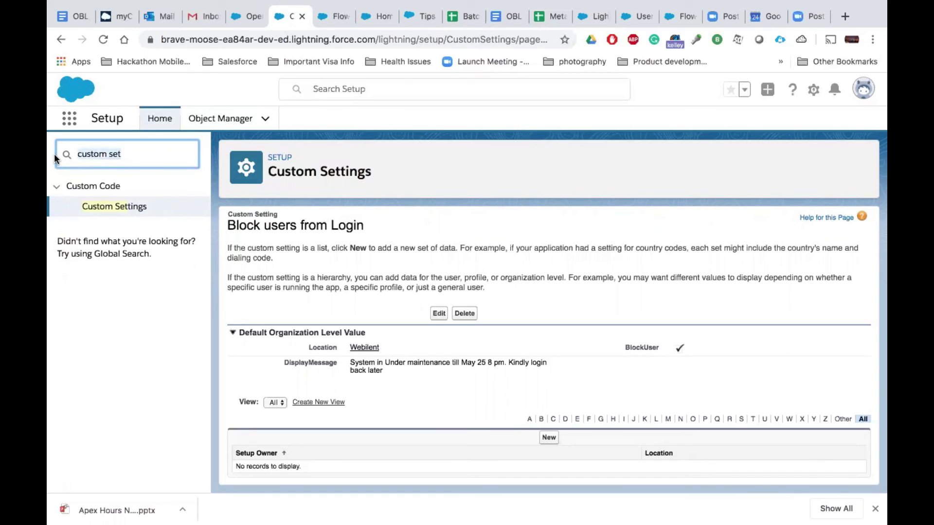
pyautogui.write('lo')
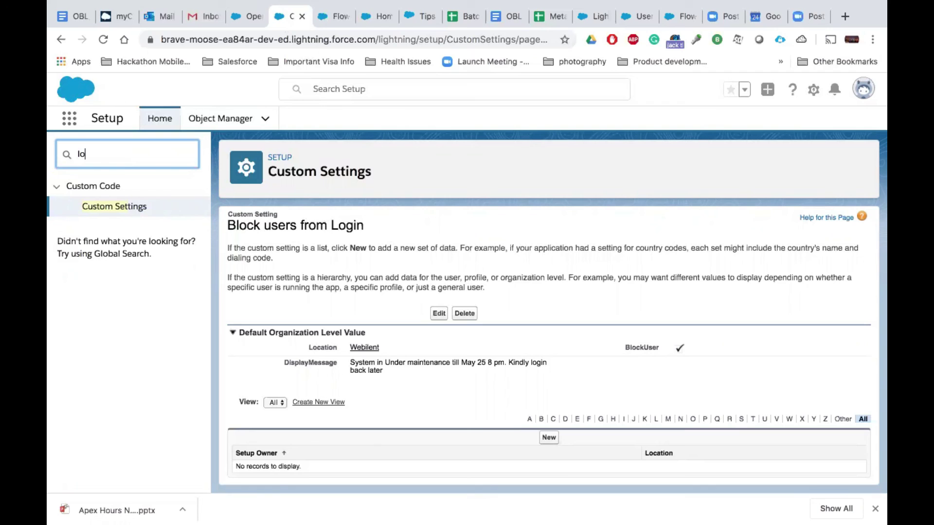
pyautogui.write('gin')
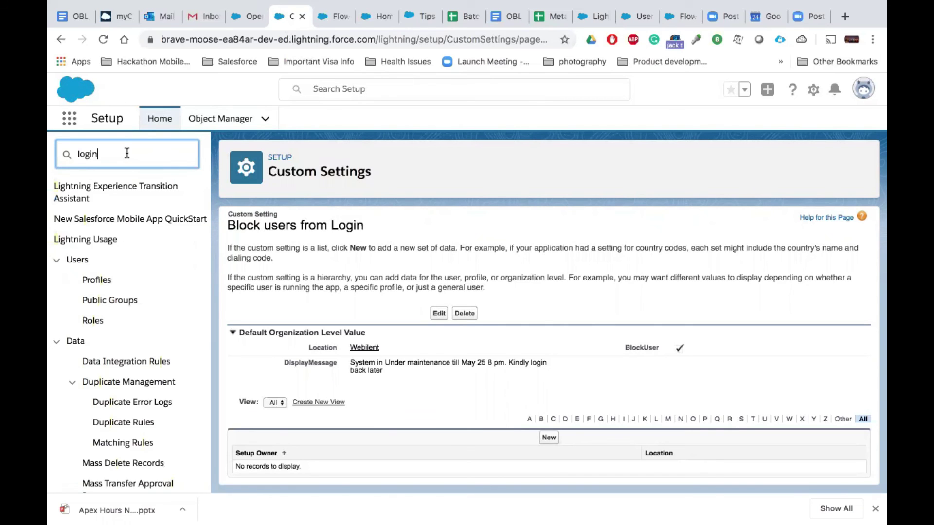
pyautogui.click(123, 205)
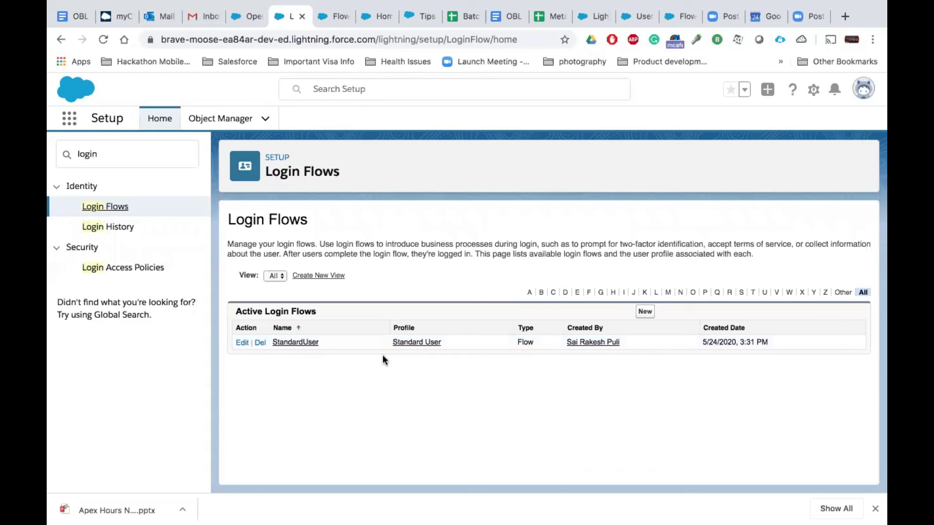
# Review the StandardUser login flow's Salesforce license and Standard User profile, then cancel without saving.
pyautogui.click(242, 343)
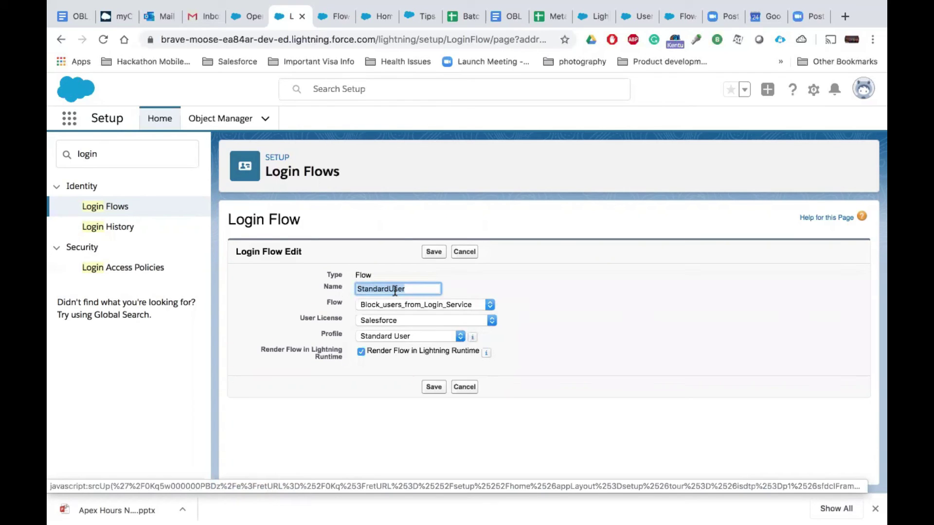
pyautogui.click(363, 324)
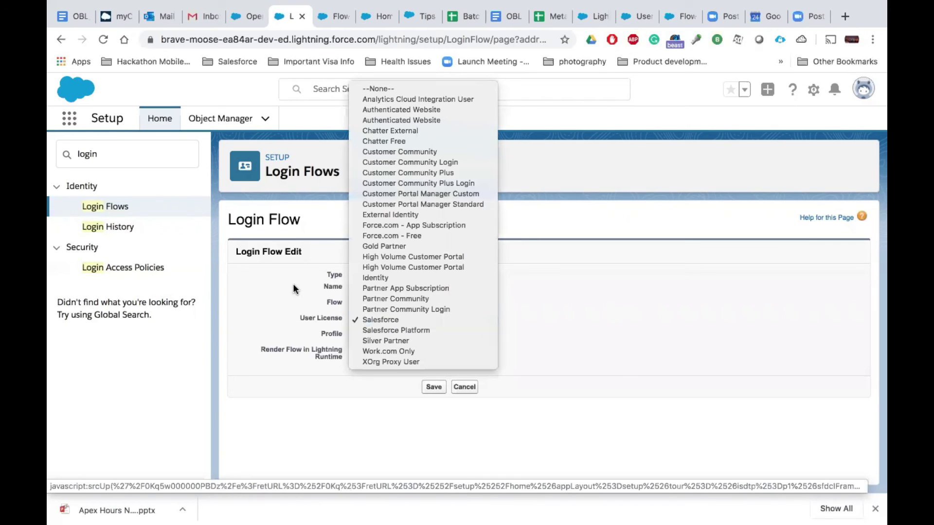
pyautogui.click(367, 321)
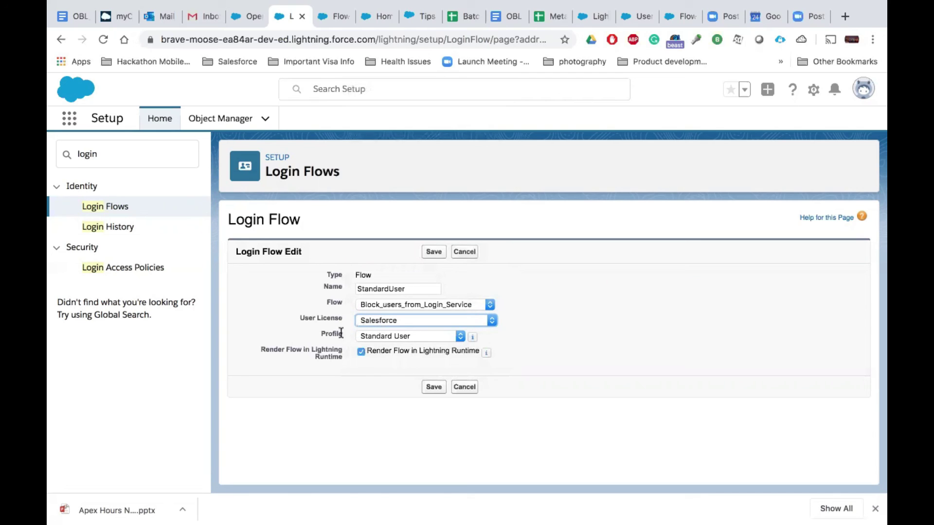
pyautogui.click(374, 337)
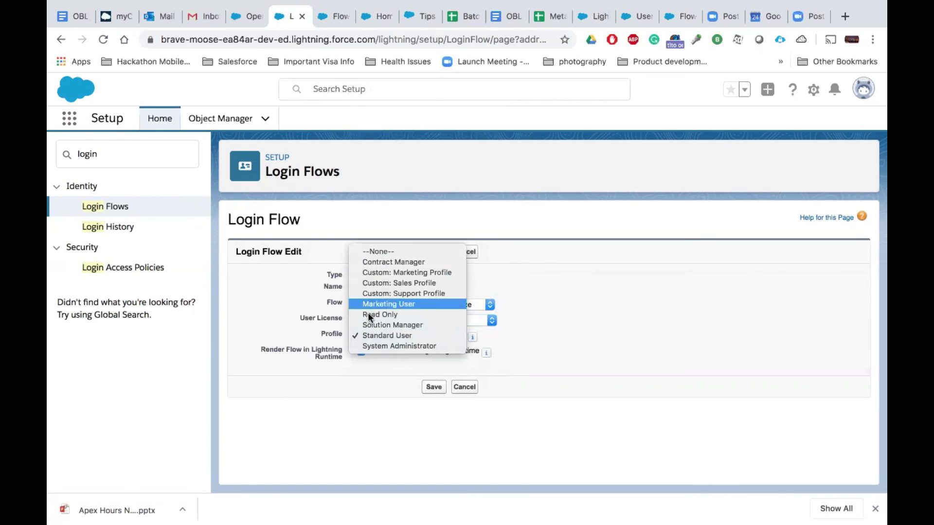
pyautogui.click(315, 304)
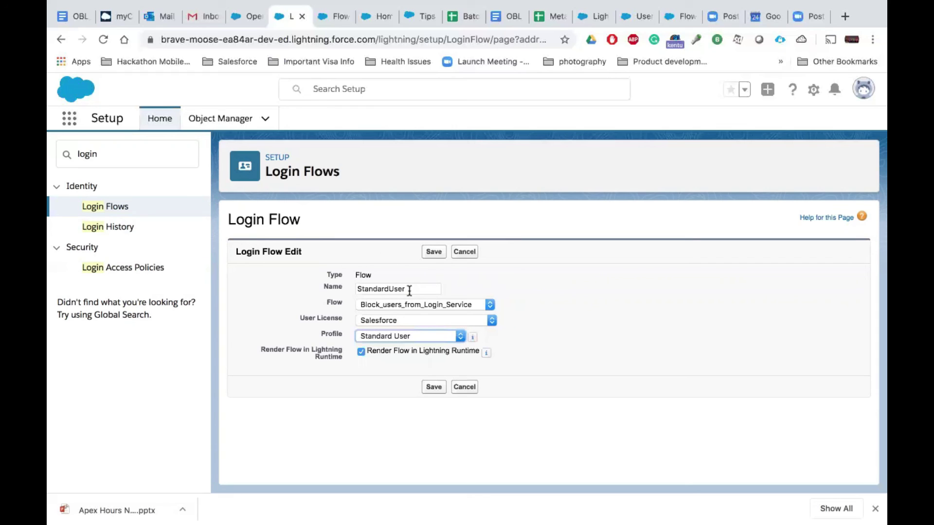
pyautogui.click(470, 387)
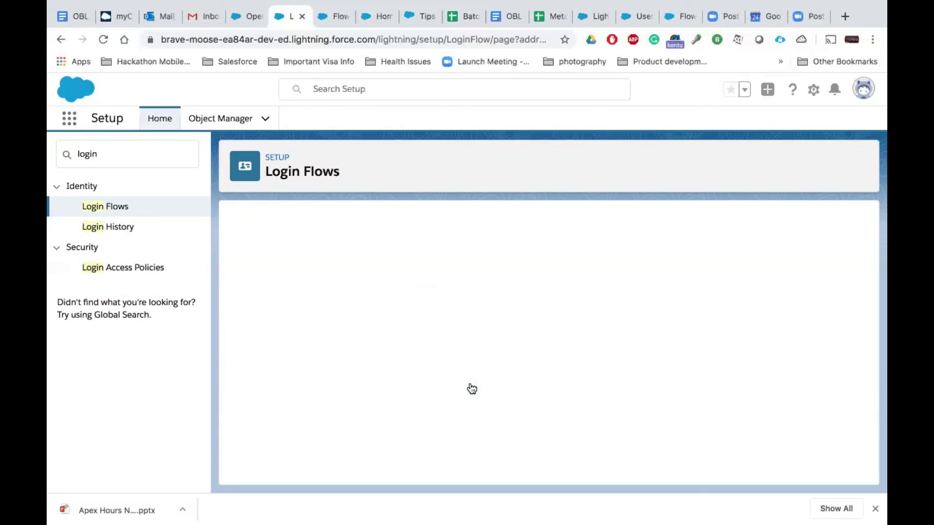
# From Setup Home, search 'custom se' and open the Custom Settings page.
pyautogui.click(249, 18)
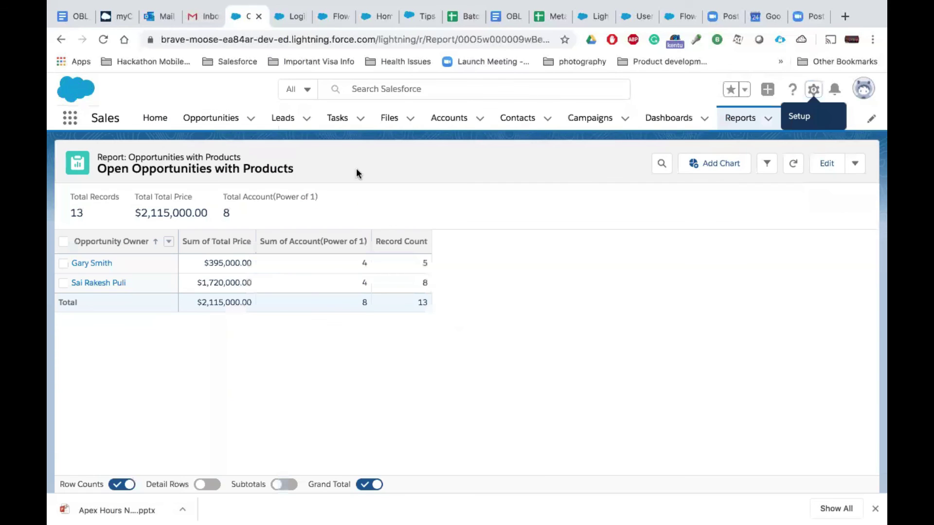
pyautogui.click(290, 16)
pyautogui.click(340, 19)
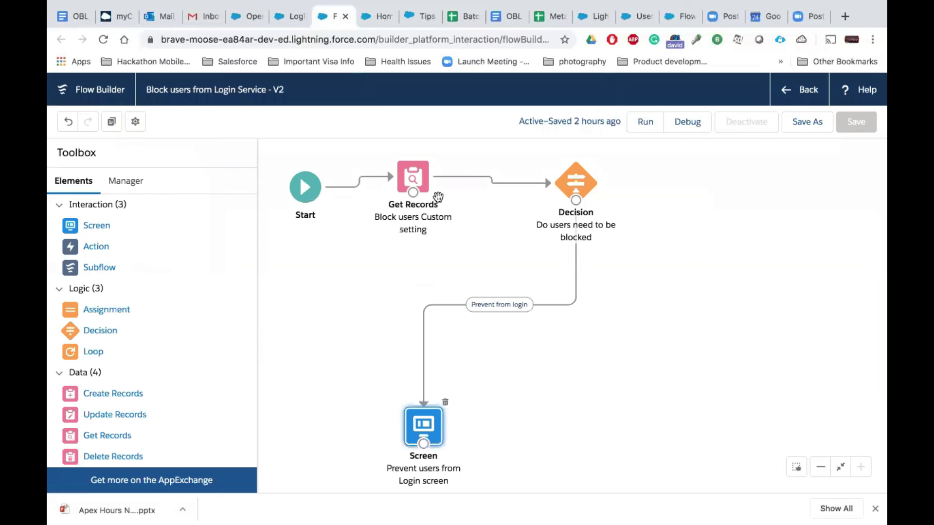
pyautogui.click(372, 19)
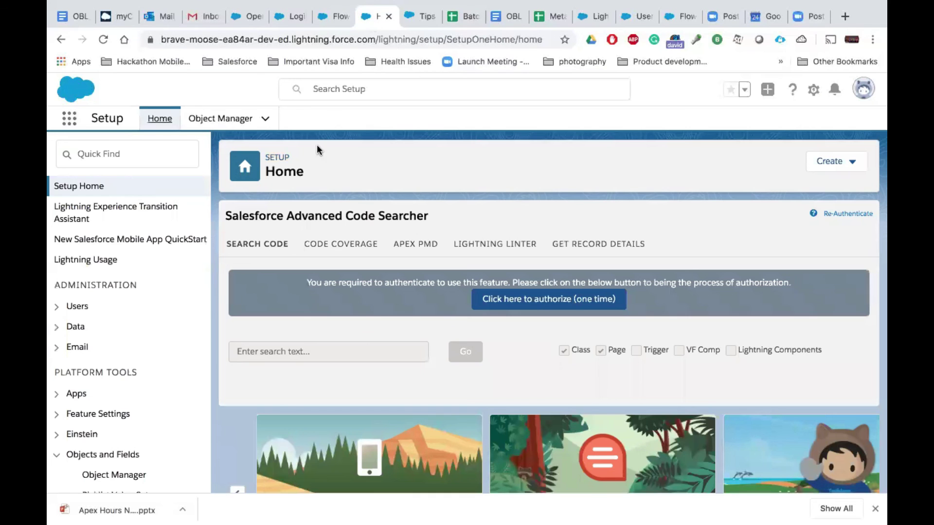
pyautogui.click(103, 153)
pyautogui.write('cus')
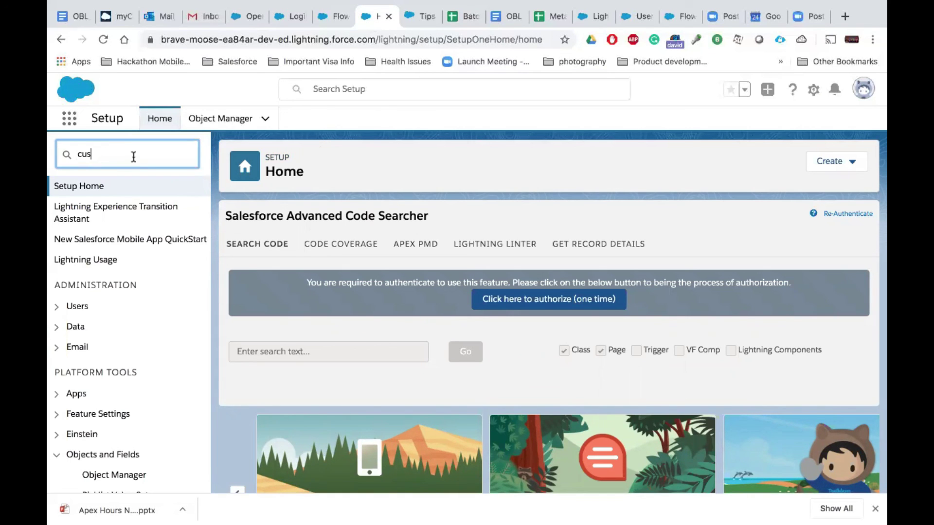
pyautogui.write('to')
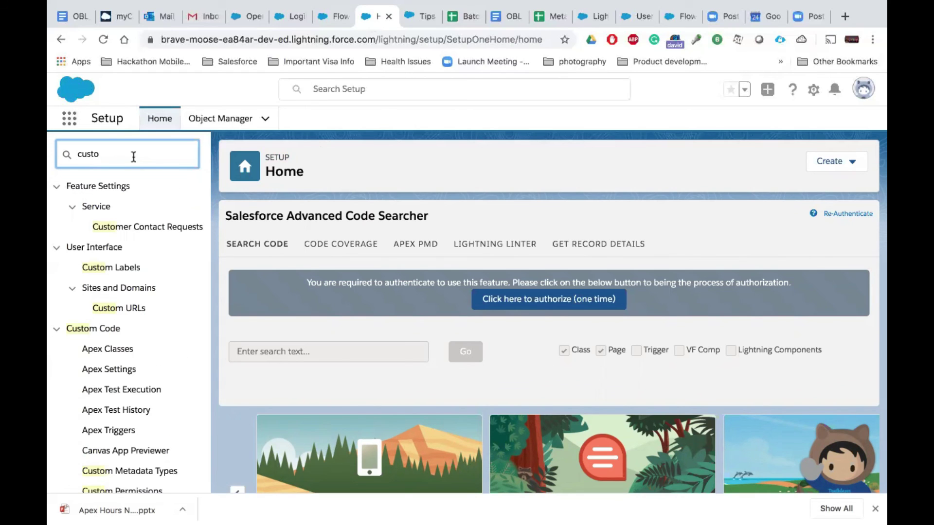
pyautogui.write('m se')
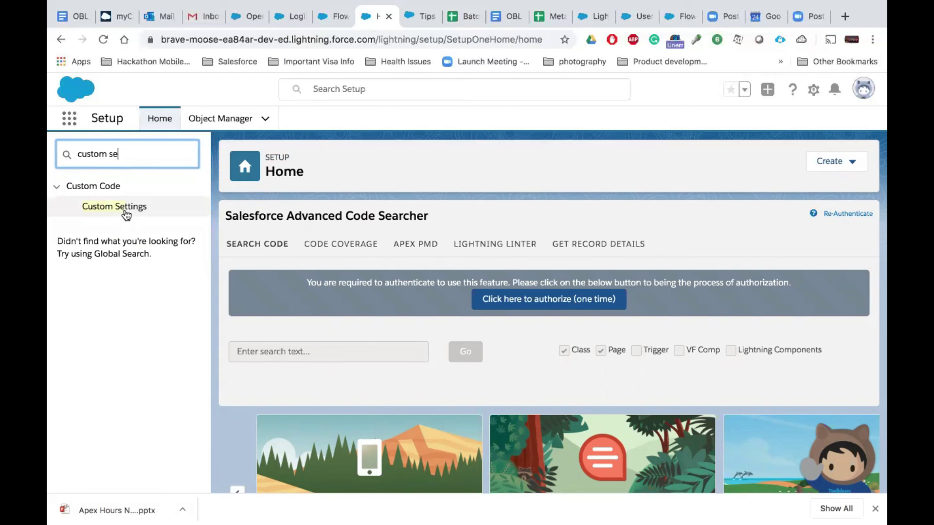
pyautogui.click(125, 211)
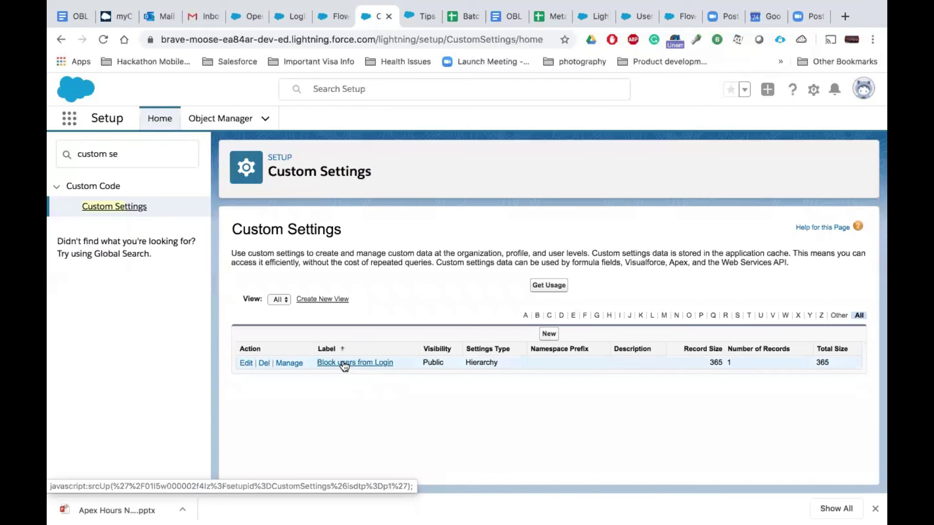
# View the Block users from Login setting's values, then open a new incognito window.
pyautogui.click(343, 363)
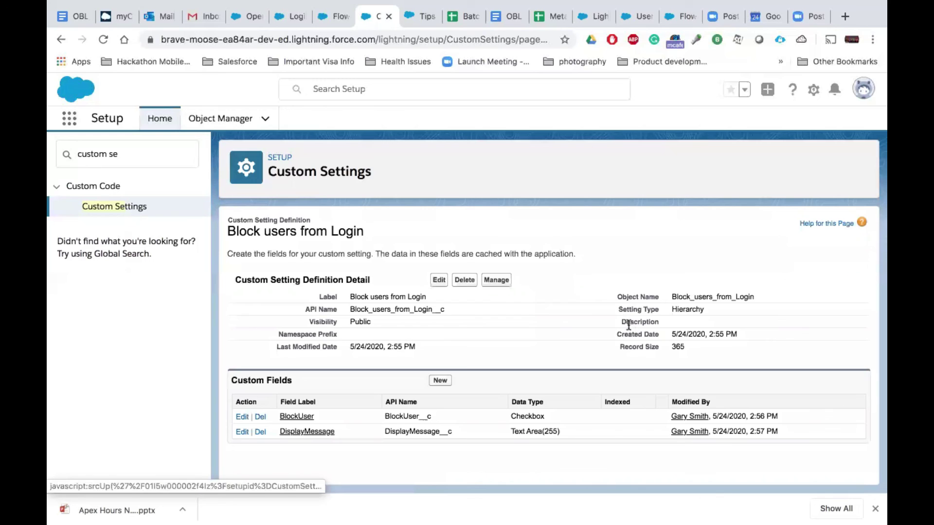
pyautogui.click(508, 281)
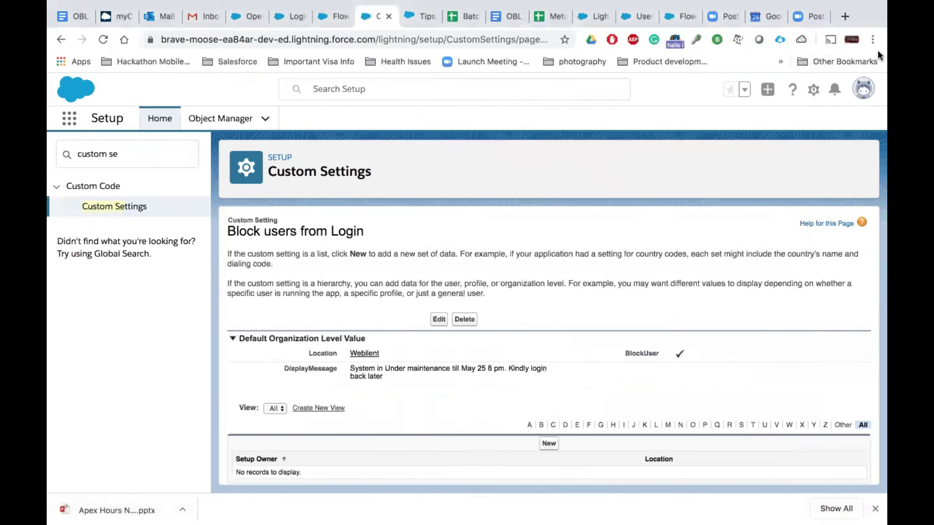
pyautogui.click(872, 40)
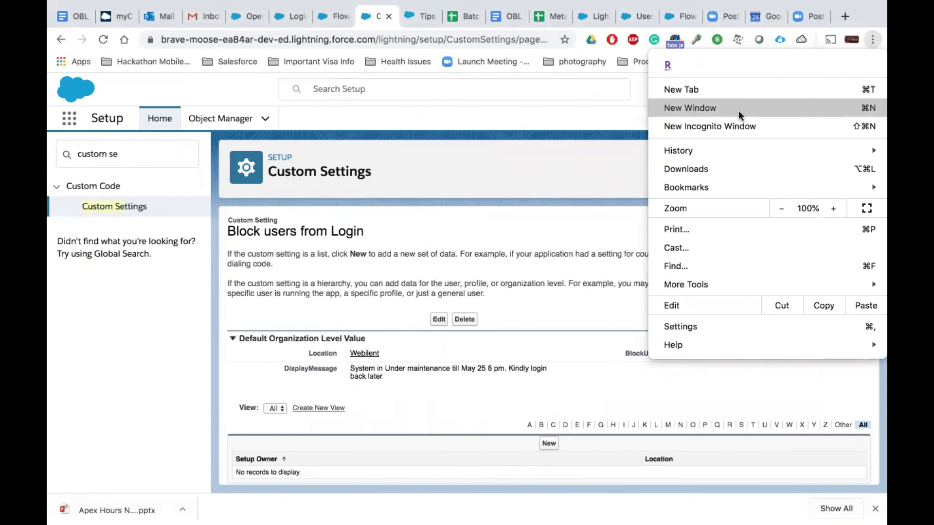
pyautogui.click(735, 127)
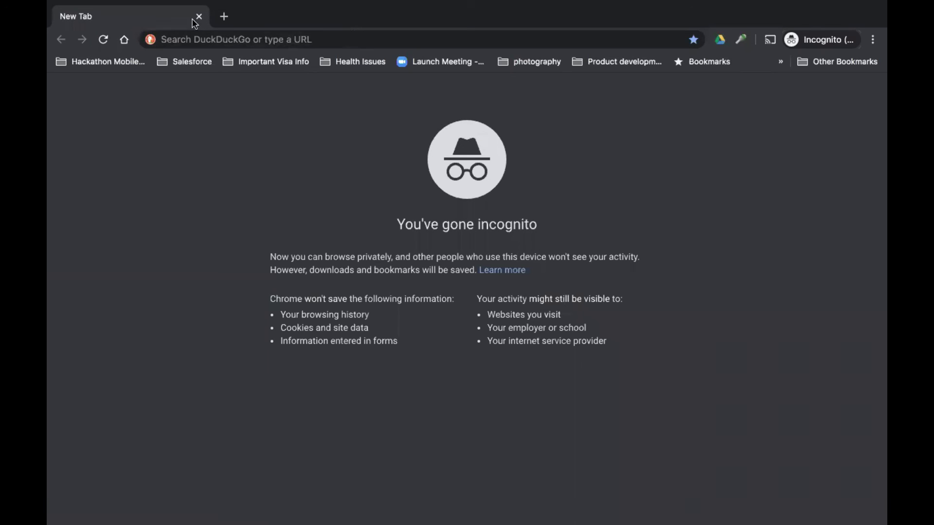
# Close the private window and load login.salesforce.com in a new ordinary browser window.
pyautogui.click(199, 16)
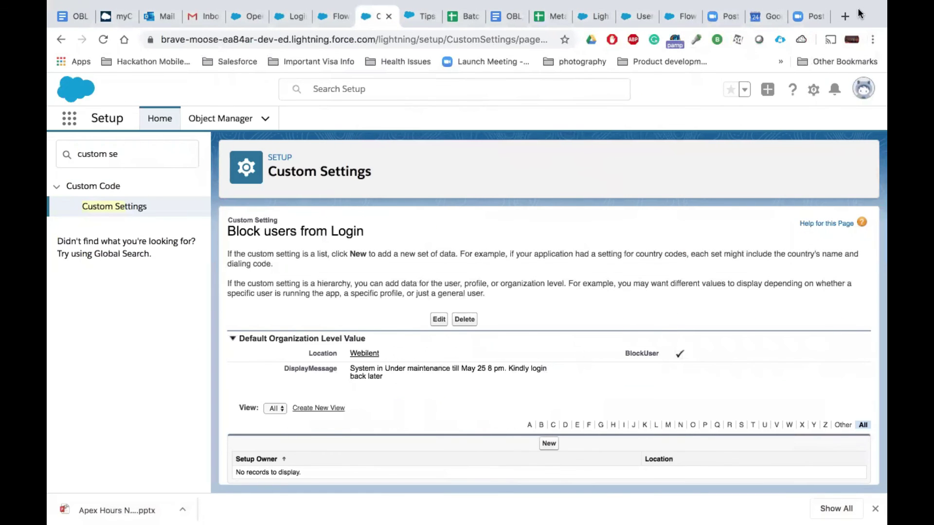
pyautogui.click(872, 39)
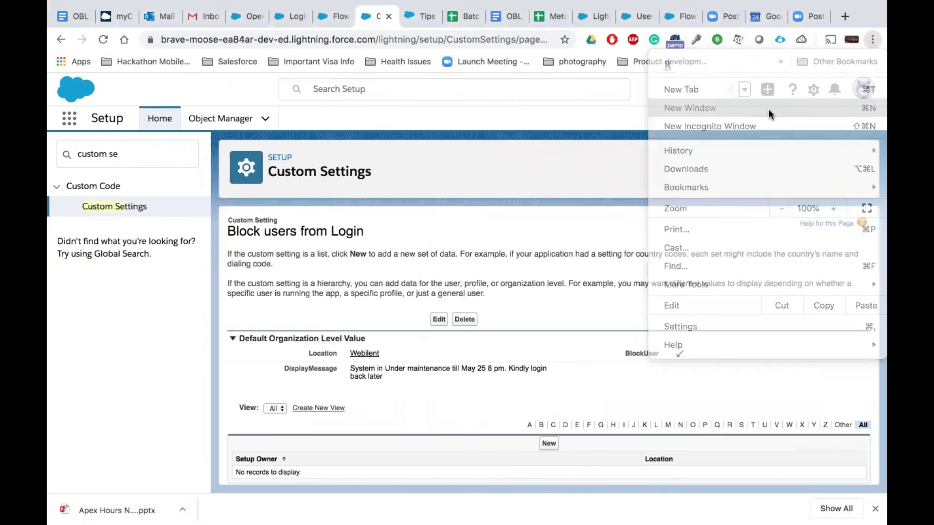
pyautogui.click(769, 109)
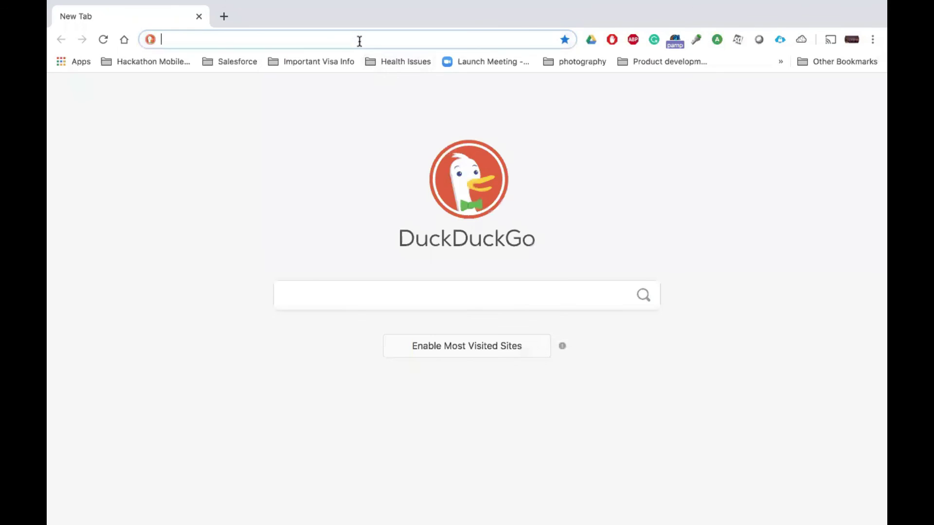
pyautogui.write('lo')
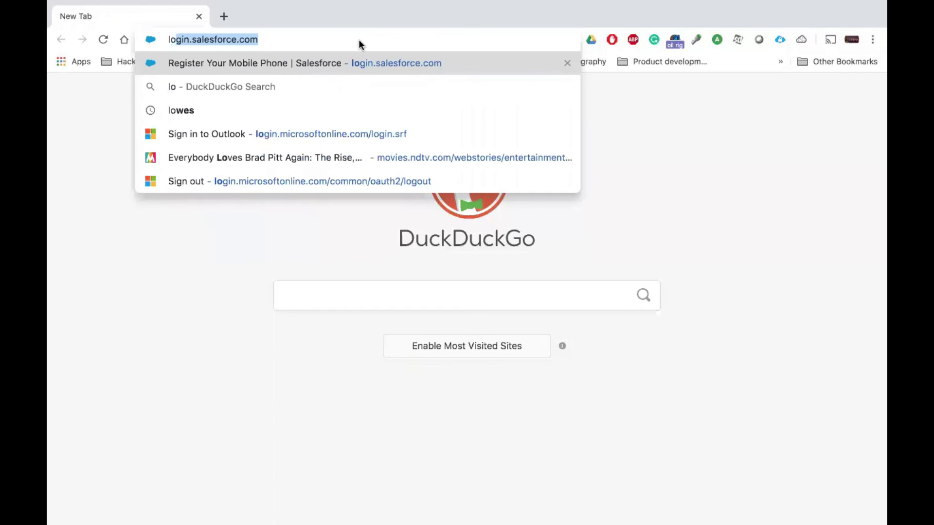
pyautogui.press('Right')
pyautogui.press('Return')
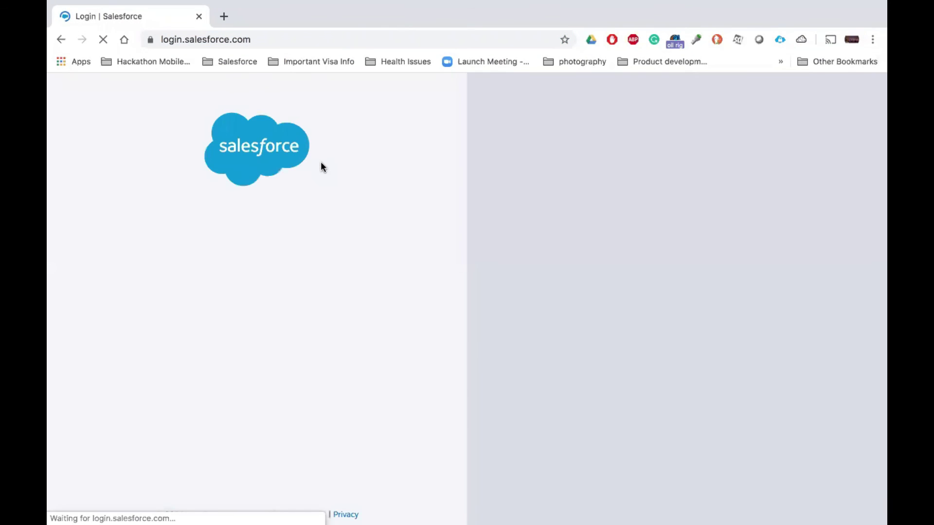
# Copy the test user's username from the Word document into the login form and type the password.
pyautogui.hotkey('ctrl', 'Left')
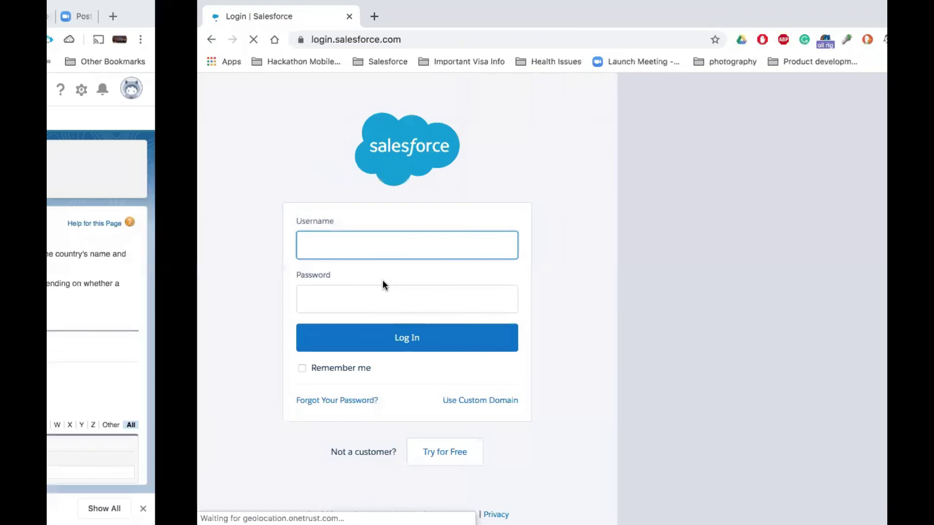
pyautogui.hotkey('ctrl', 'Right')
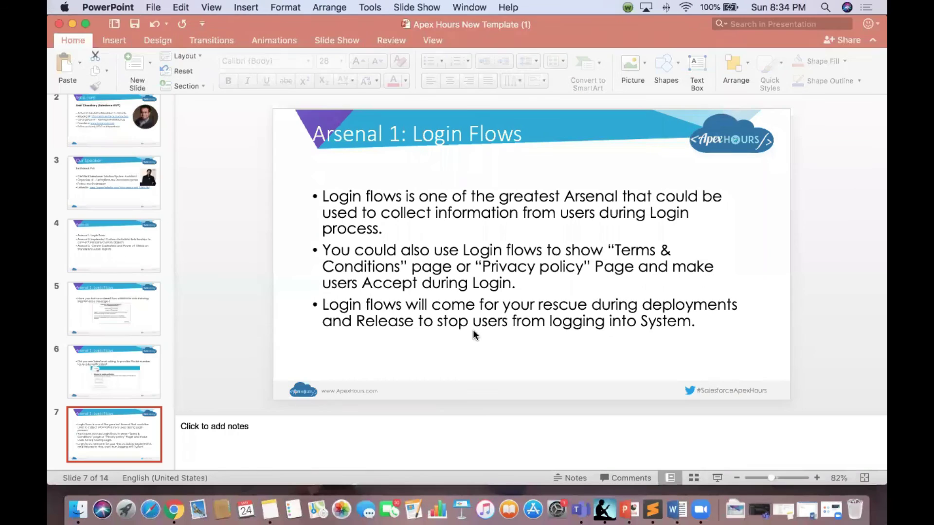
pyautogui.click(675, 510)
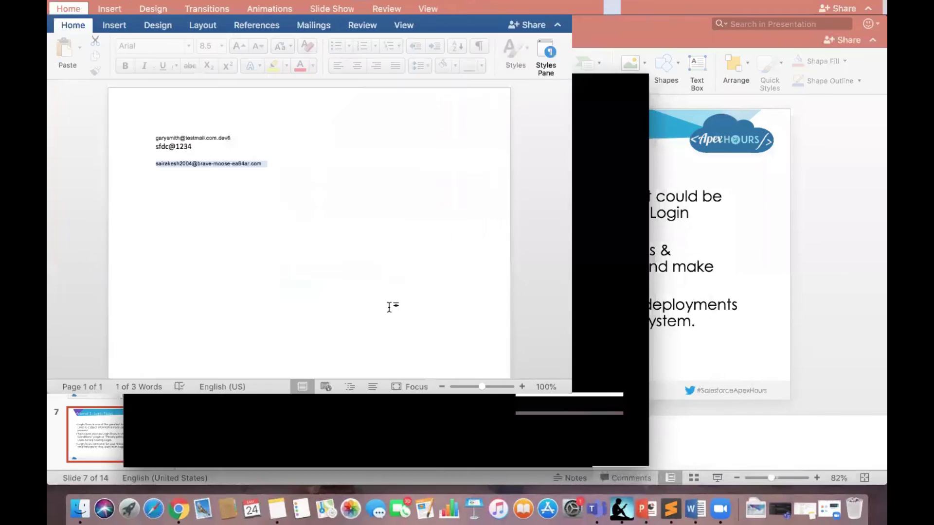
pyautogui.moveTo(309, 210); pyautogui.dragTo(222, 206)
pyautogui.press('super+c')
pyautogui.hotkey('ctrl', 'Right')
pyautogui.hotkey('ctrl', 'Right')
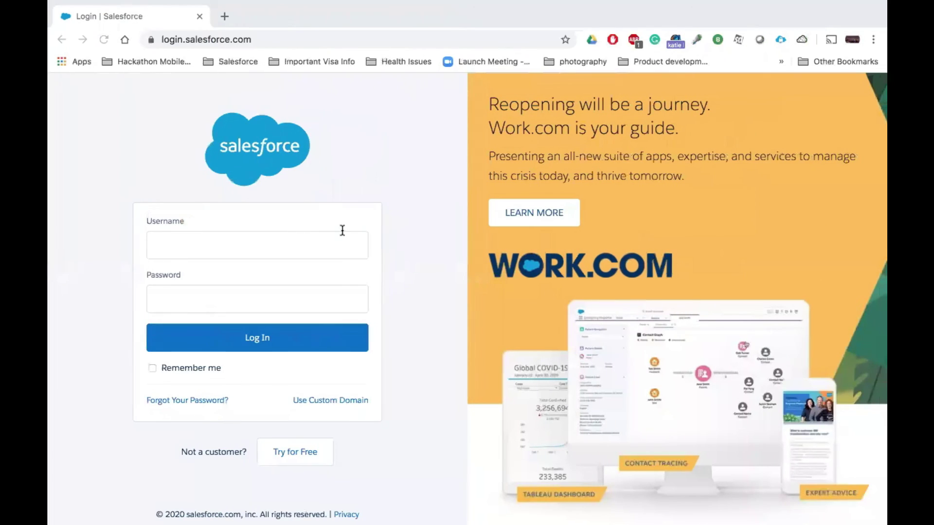
pyautogui.click(279, 243)
pyautogui.press('super+v')
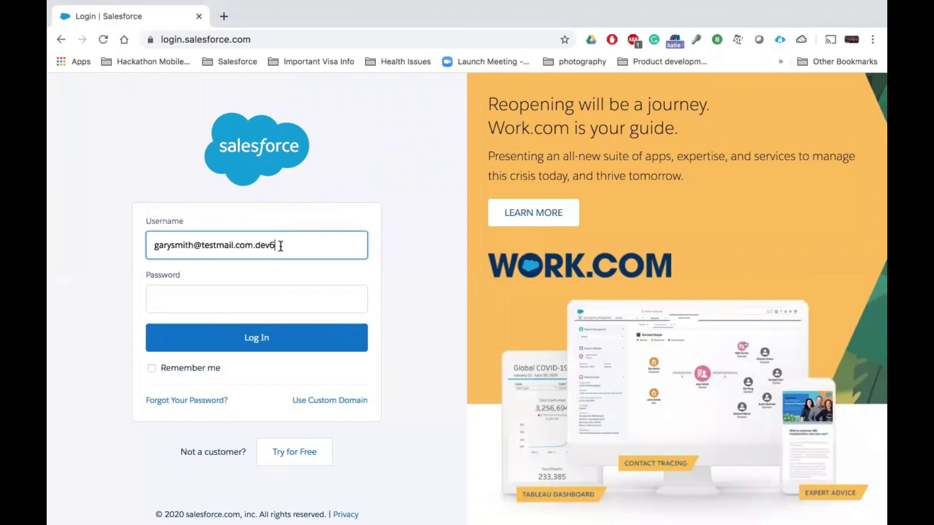
pyautogui.click(240, 292)
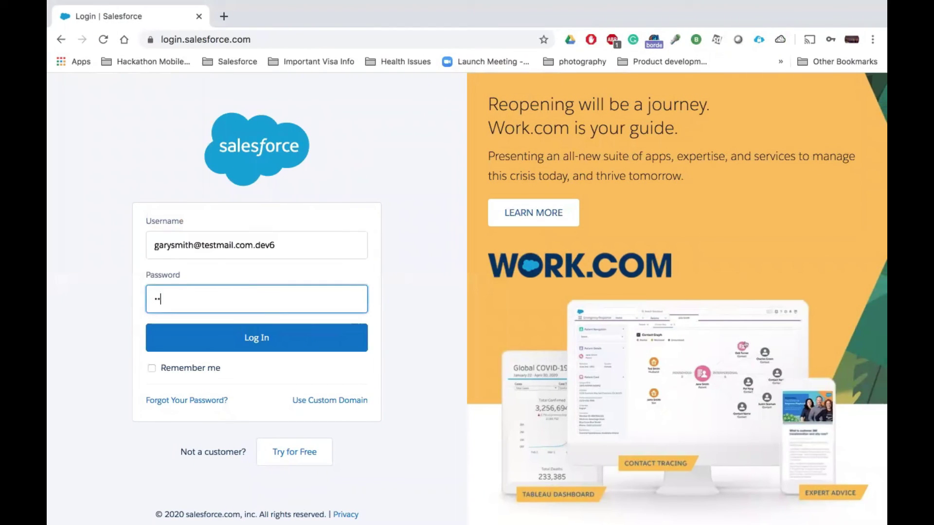
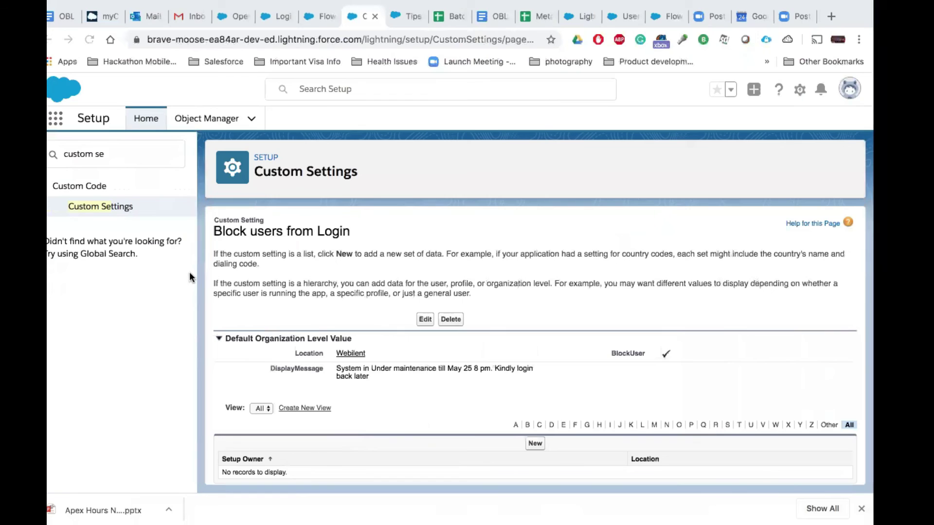
# Open the All Users list via Quick Find 'user' and submit the standard user's login.
pyautogui.click(129, 146)
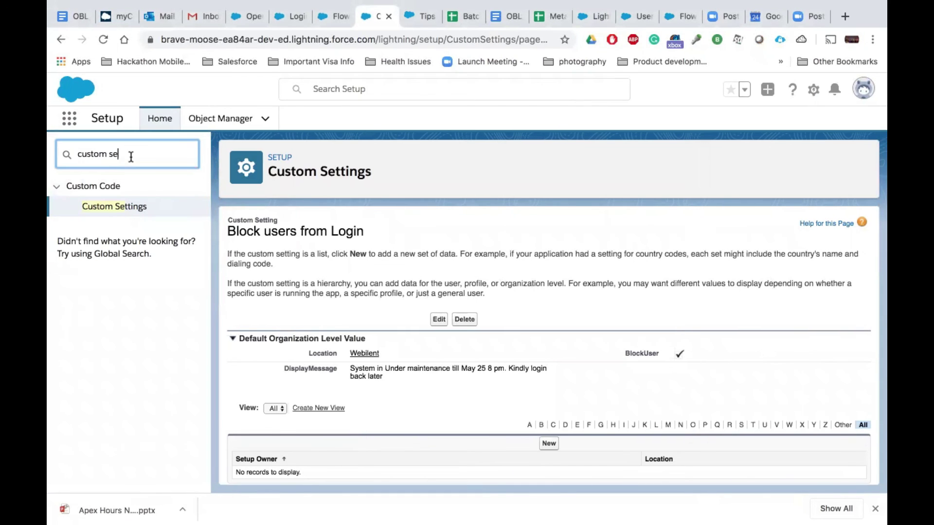
pyautogui.moveTo(127, 154); pyautogui.dragTo(69, 154)
pyautogui.press('BackSpace')
pyautogui.write('user')
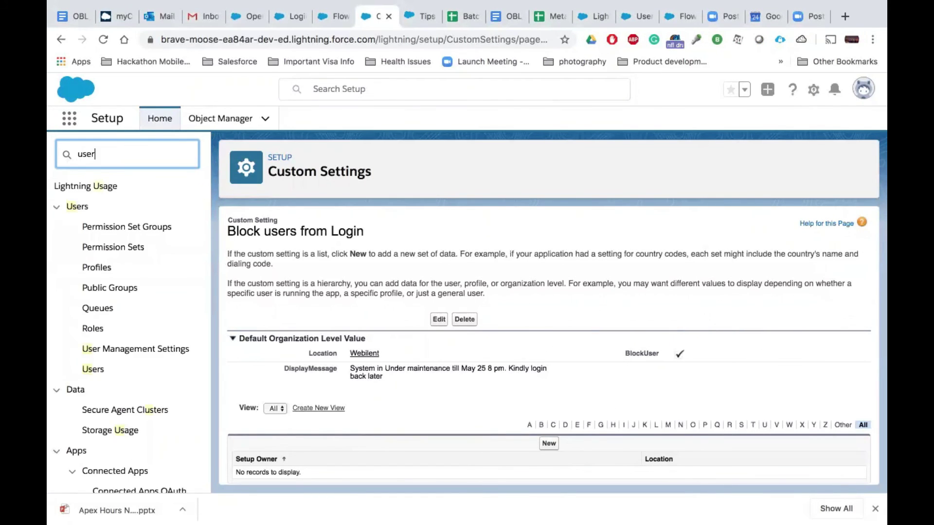
pyautogui.click(93, 349)
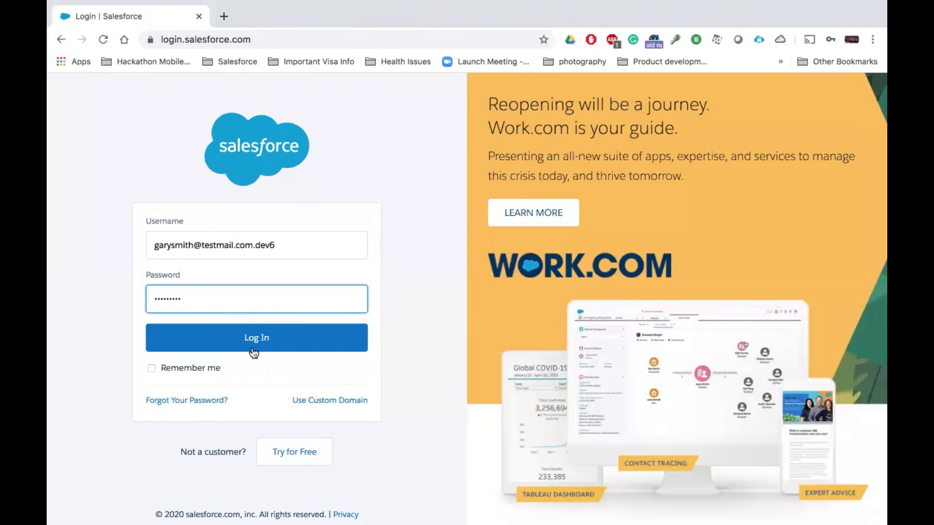
pyautogui.click(249, 346)
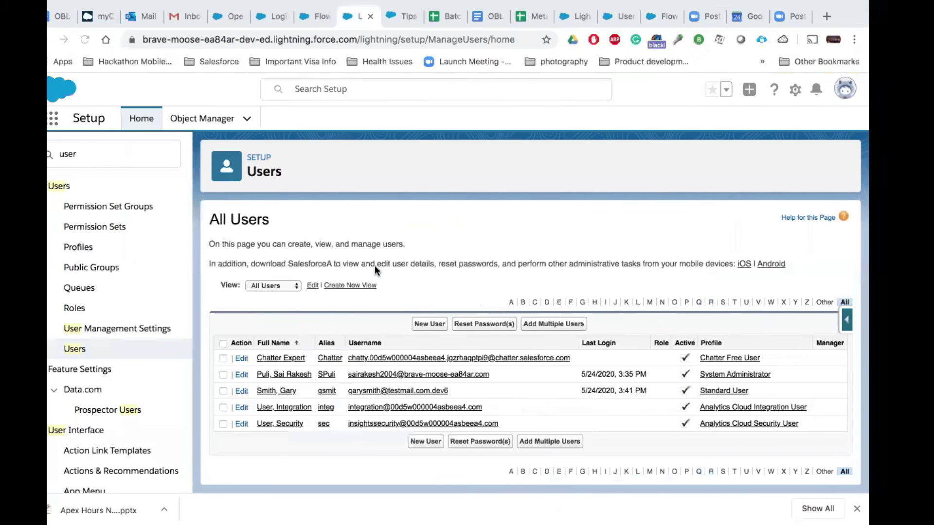
# Return to the Login Flows tab and check the blocked login's under-maintenance message on the other desktop.
pyautogui.click(323, 17)
pyautogui.click(289, 18)
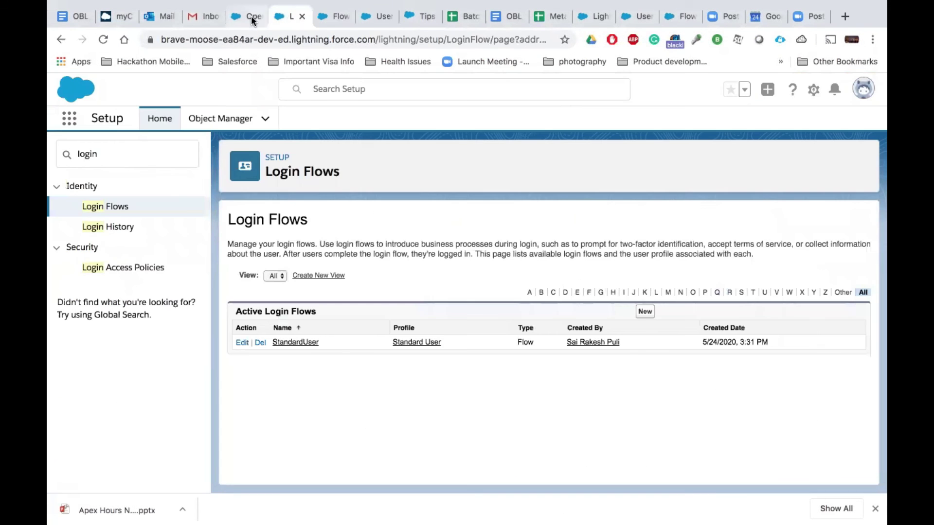
pyautogui.click(251, 17)
pyautogui.click(279, 18)
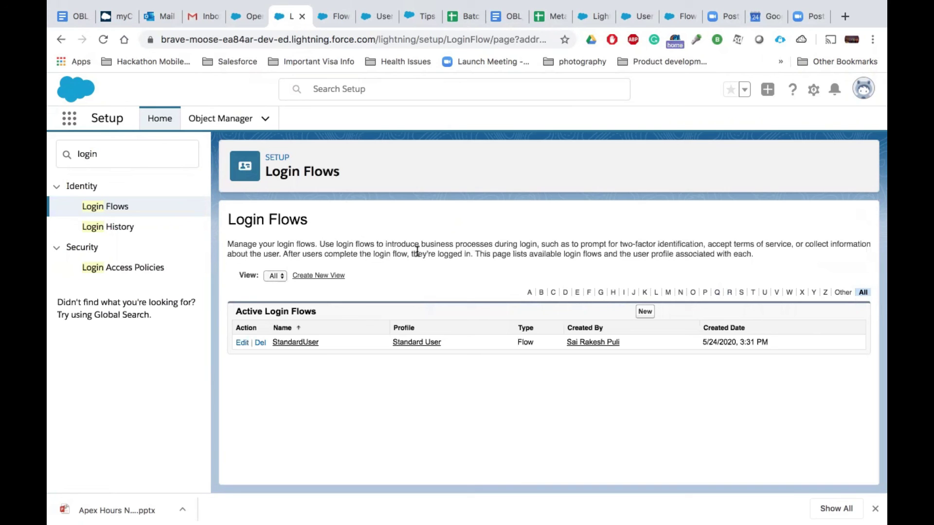
pyautogui.hotkey('ctrl', 'Right')
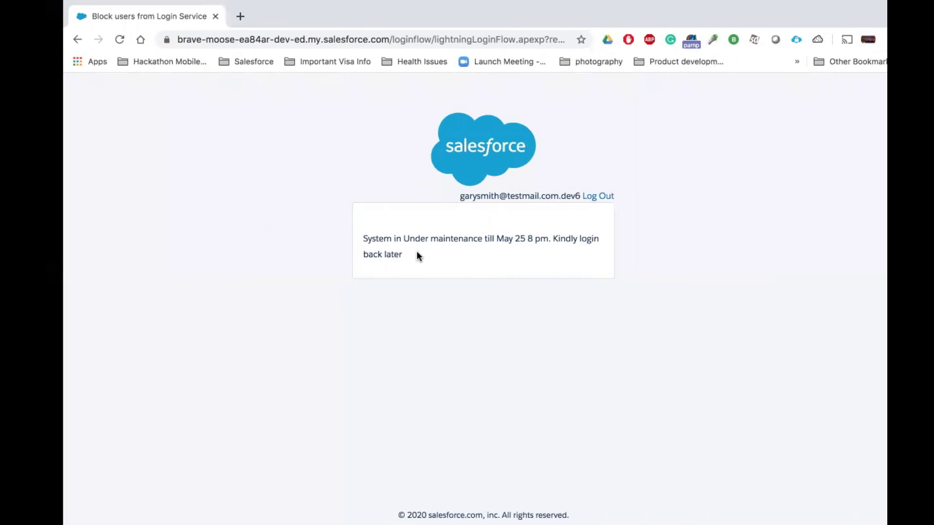
pyautogui.hotkey('ctrl', 'Left')
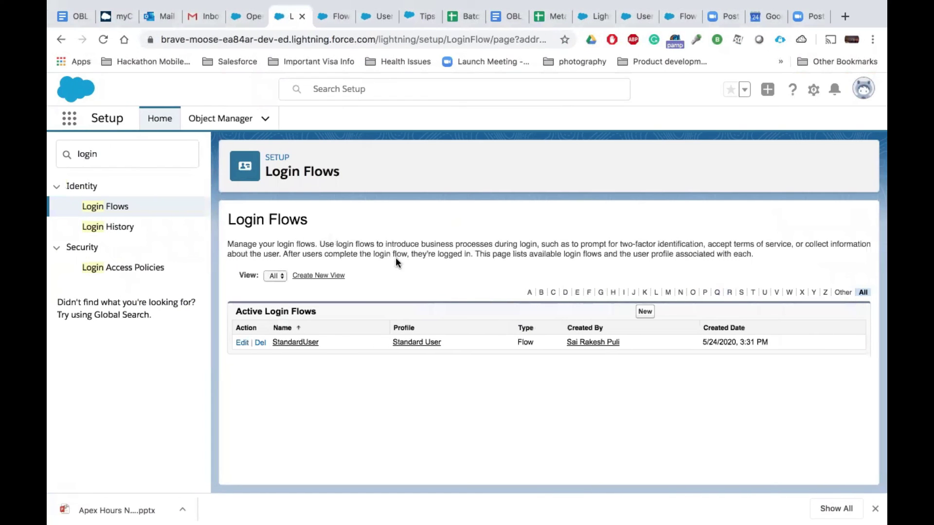
# Search Setup for 'custom se' and open the Custom Settings page.
pyautogui.click(135, 153)
pyautogui.press('BackSpace')
pyautogui.press('BackSpace')
pyautogui.press('BackSpace')
pyautogui.press('BackSpace')
pyautogui.press('BackSpace')
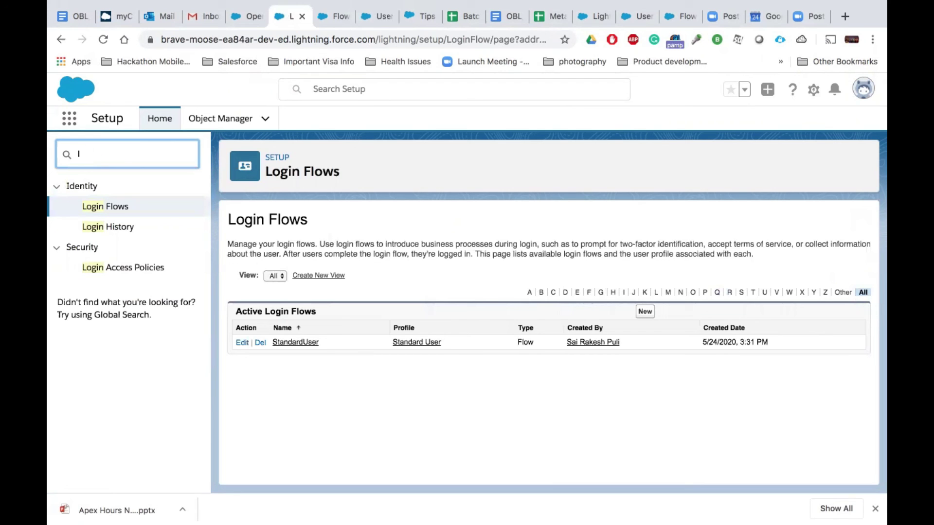
pyautogui.write('cus')
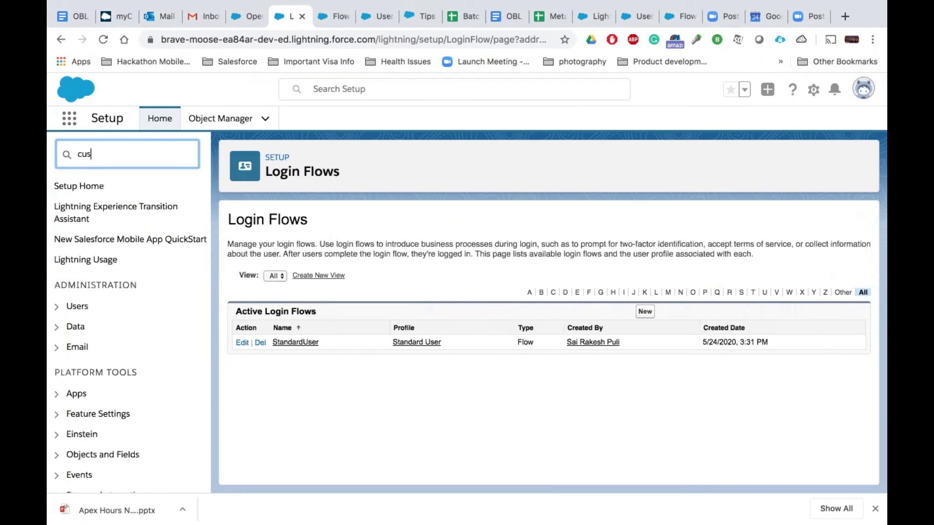
pyautogui.write('tom')
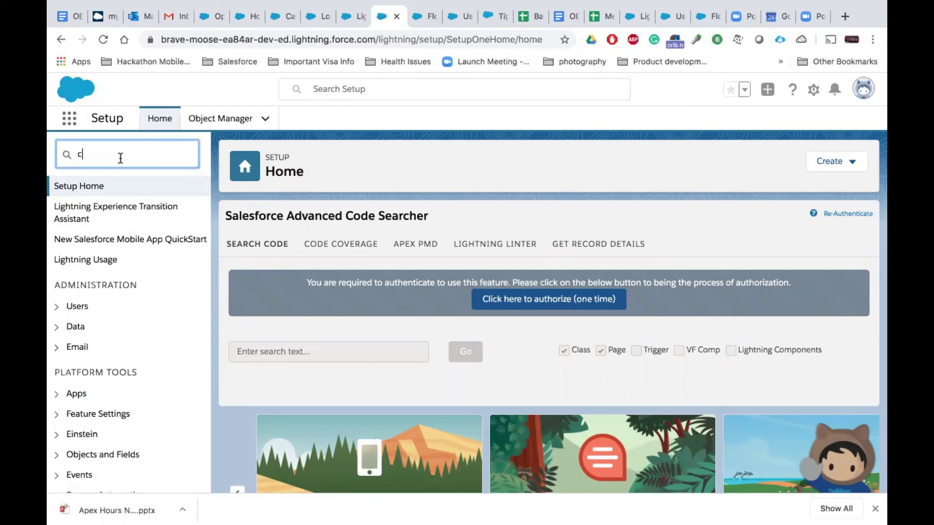
pyautogui.write('us')
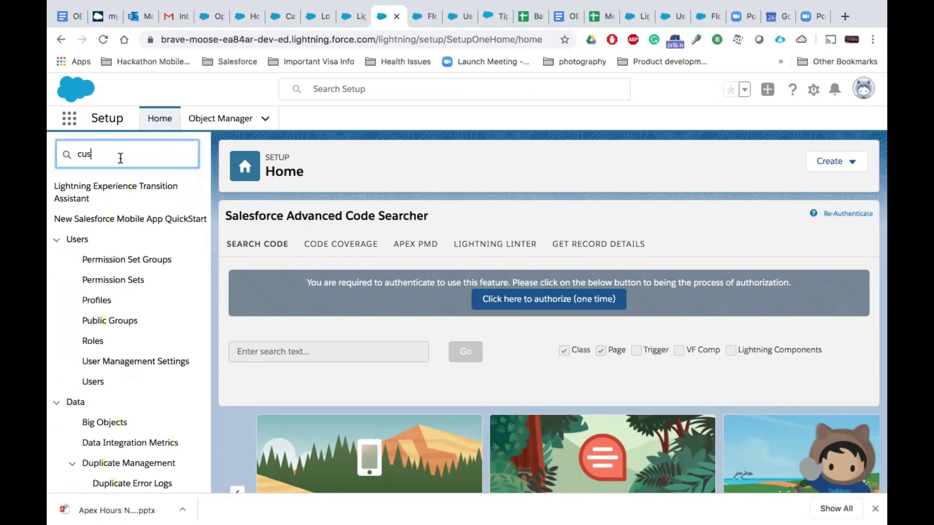
pyautogui.write('tom se')
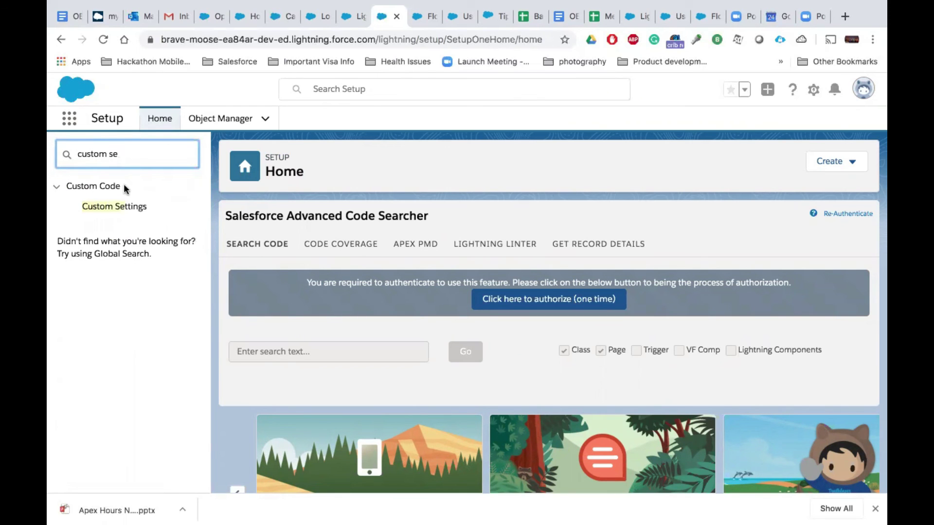
pyautogui.click(125, 206)
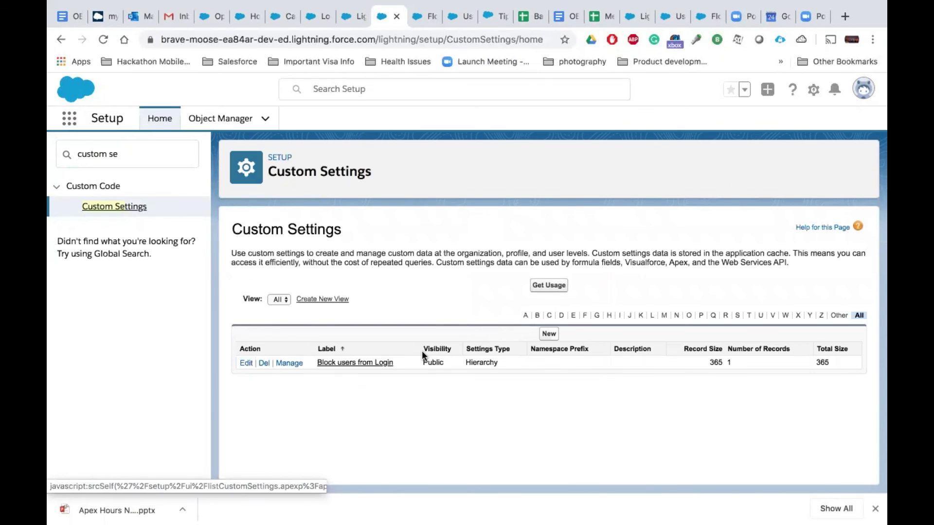
# Edit the Block users from Login organization default, uncheck BlockUser, and save.
pyautogui.click(293, 364)
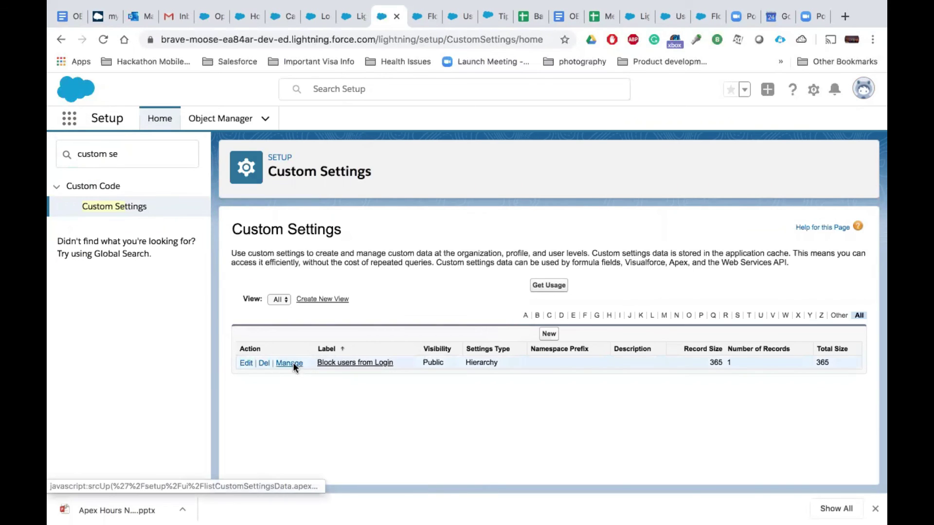
pyautogui.click(437, 320)
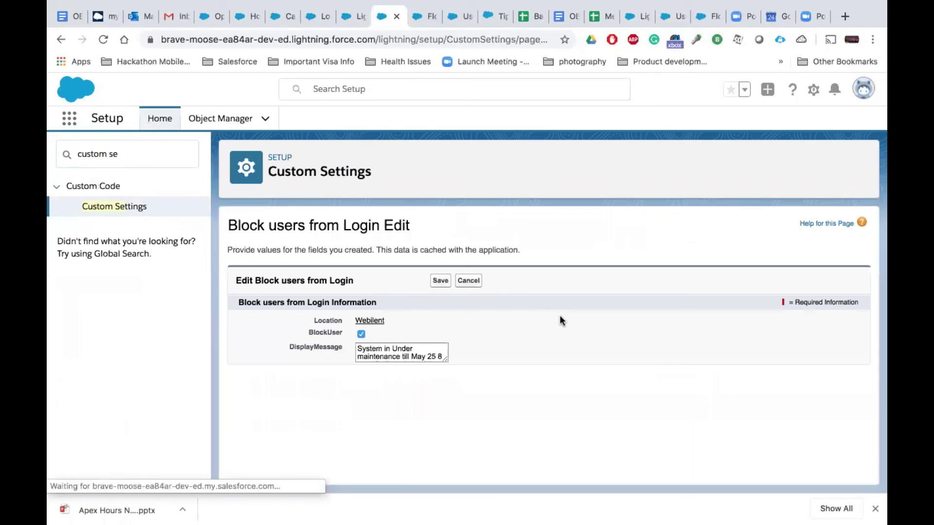
pyautogui.click(361, 334)
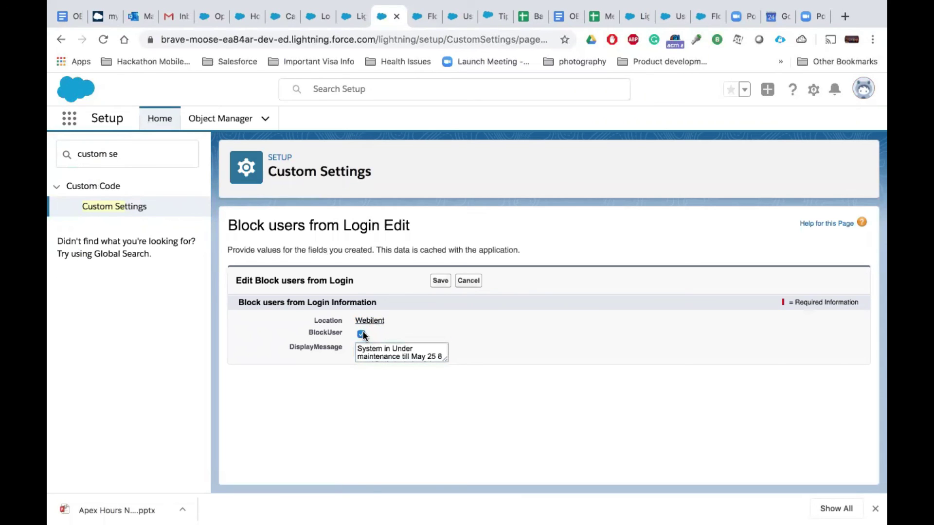
pyautogui.click(440, 281)
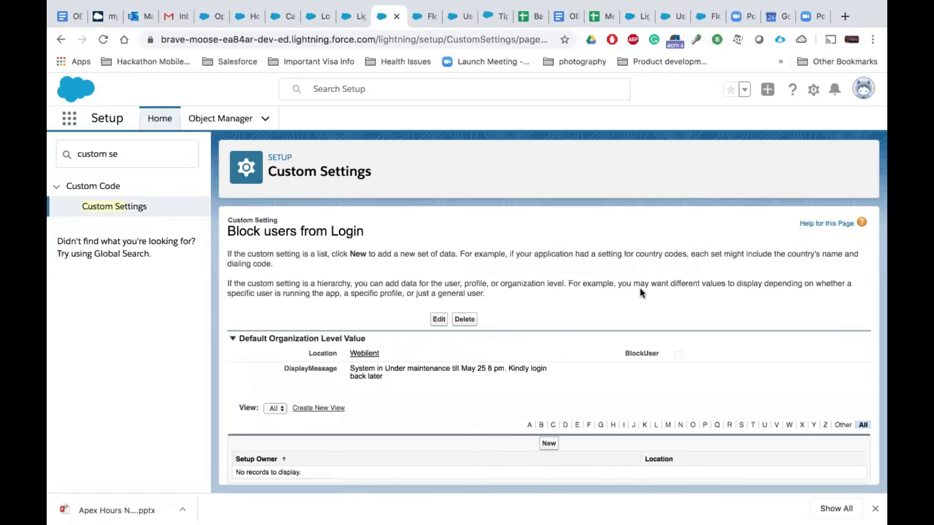
pyautogui.click(873, 40)
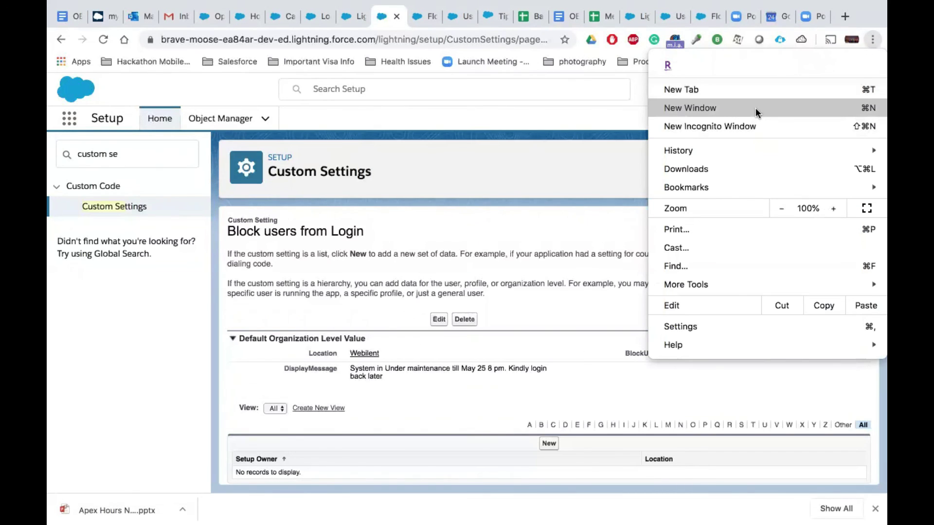
# Confirm the logged-in user, then load login.salesforce.com in a new browser window.
pyautogui.click(535, 156)
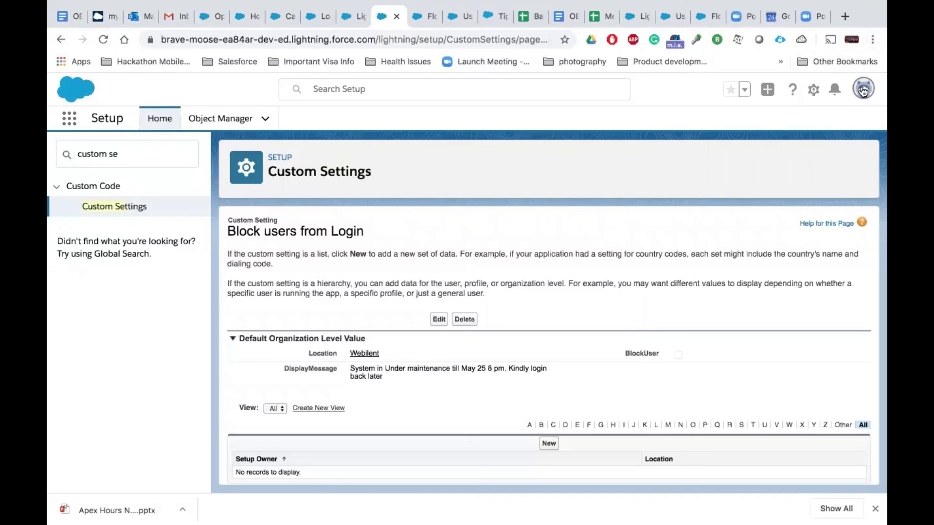
pyautogui.click(864, 90)
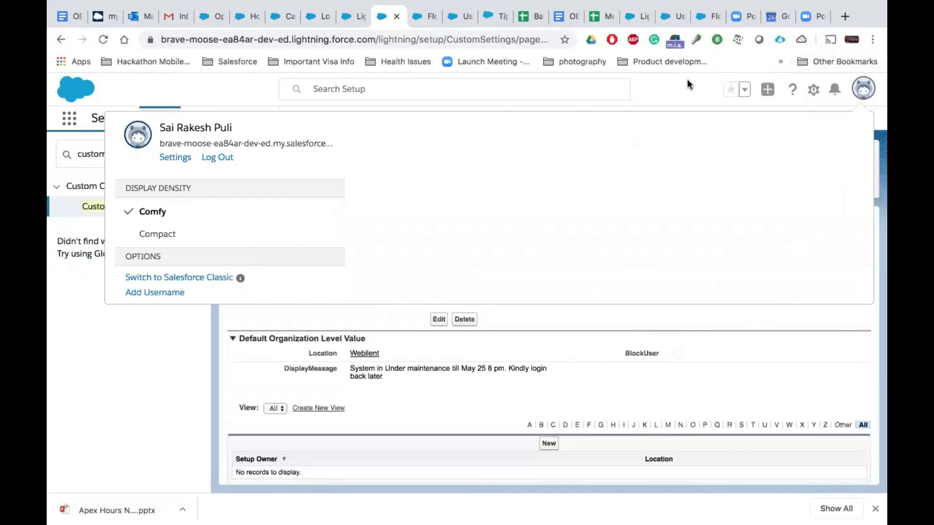
pyautogui.click(687, 80)
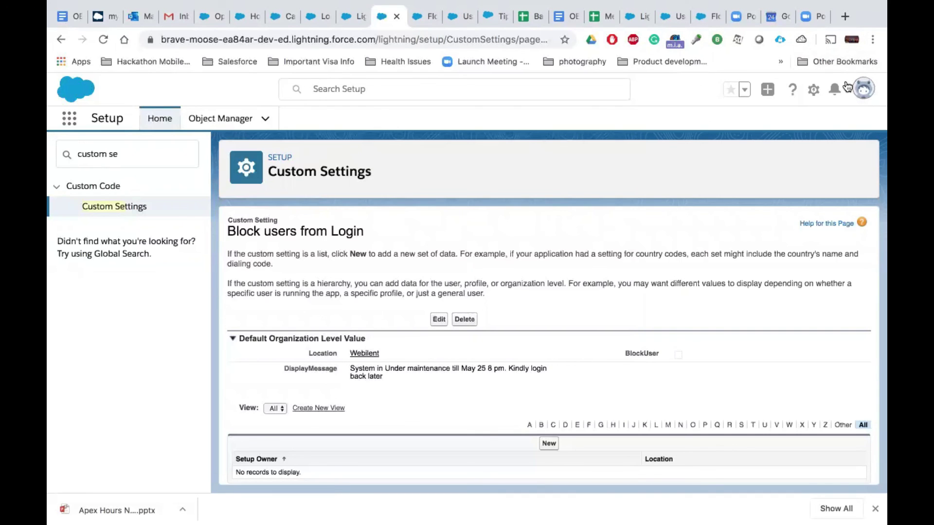
pyautogui.click(872, 39)
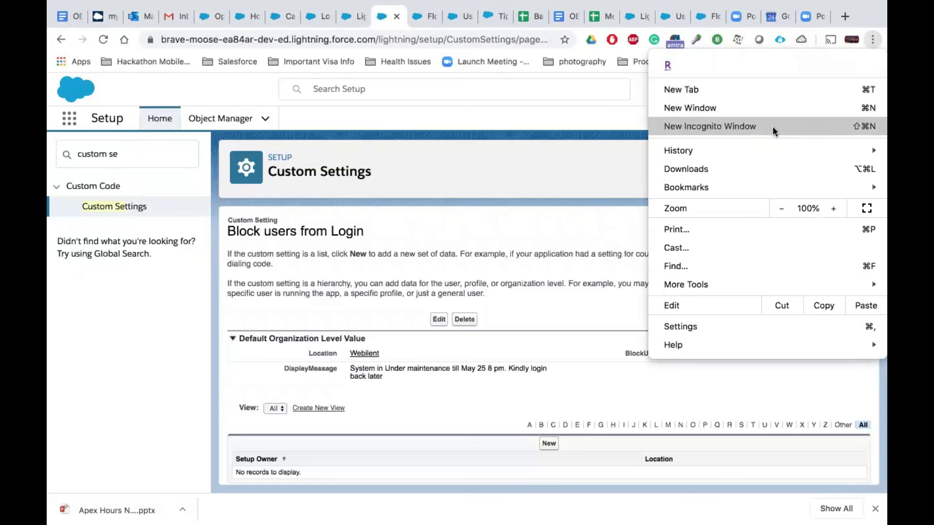
pyautogui.click(742, 110)
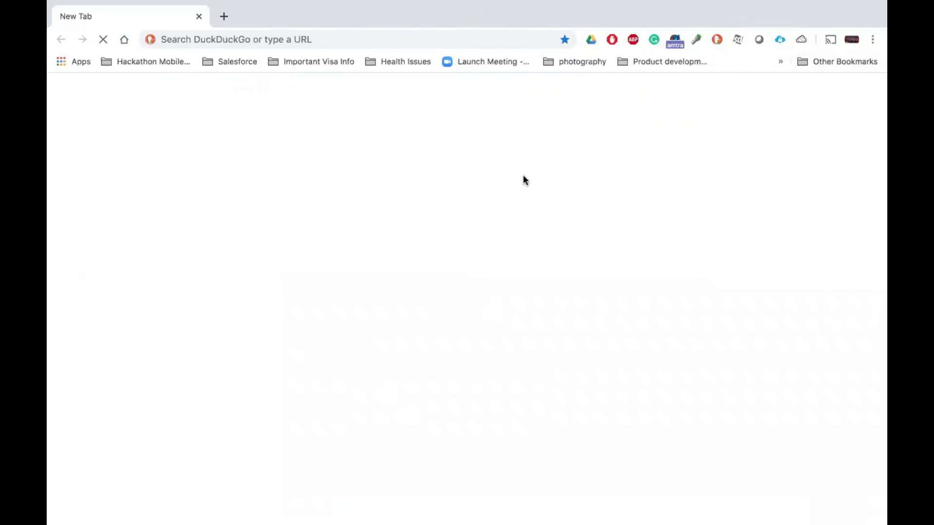
pyautogui.click(317, 41)
pyautogui.write('login.salesforce.com')
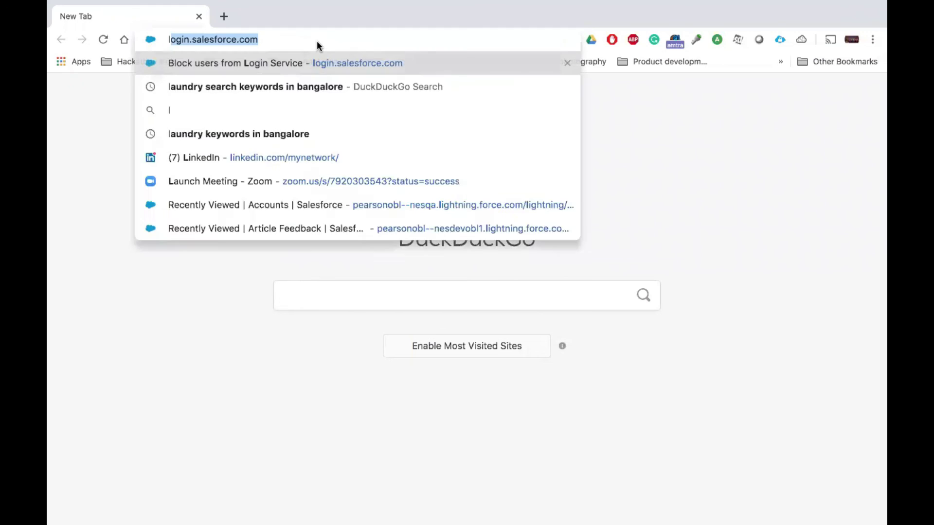
pyautogui.press('Right')
pyautogui.press('Return')
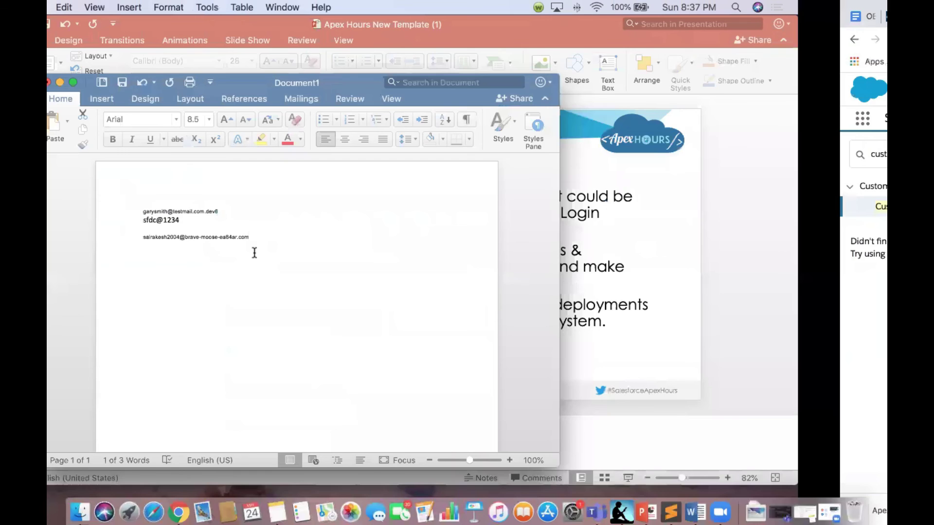
pyautogui.write('.dev6')
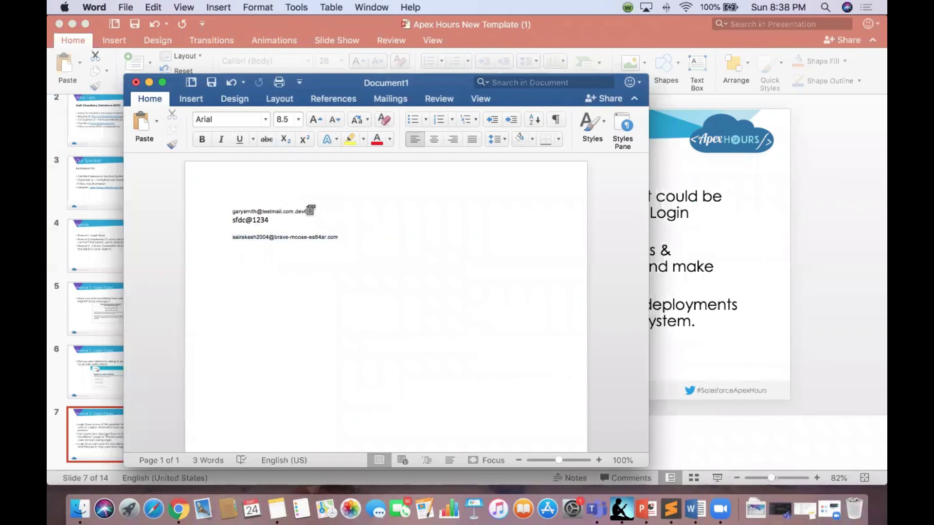
# Log in as the Standard User using the saved username and the account password.
pyautogui.moveTo(313, 211); pyautogui.dragTo(235, 209)
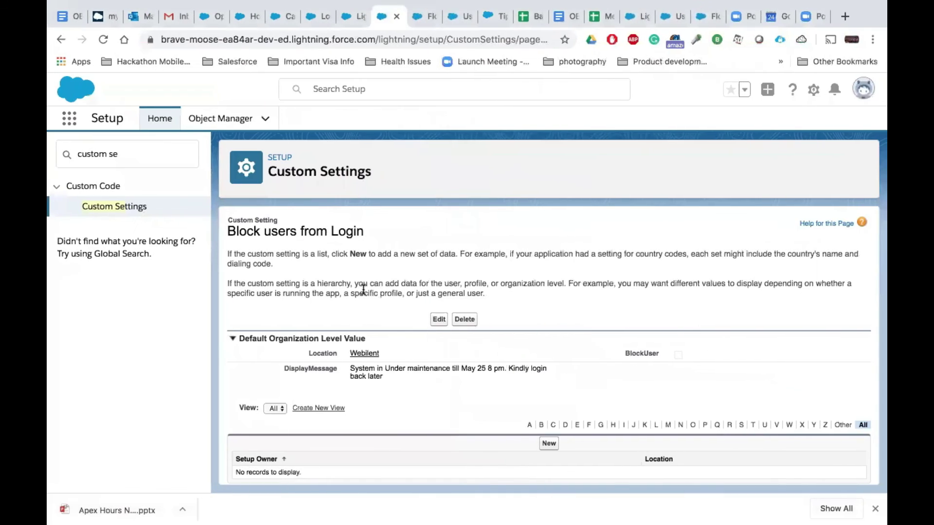
pyautogui.hotkey('ctrl', 'Right')
pyautogui.click(266, 250)
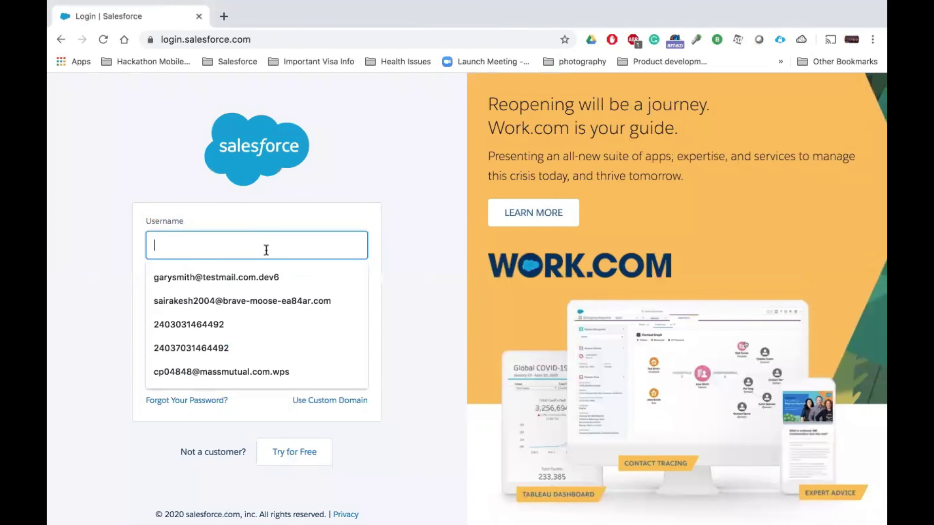
pyautogui.click(261, 273)
pyautogui.click(249, 301)
pyautogui.write('•••••')
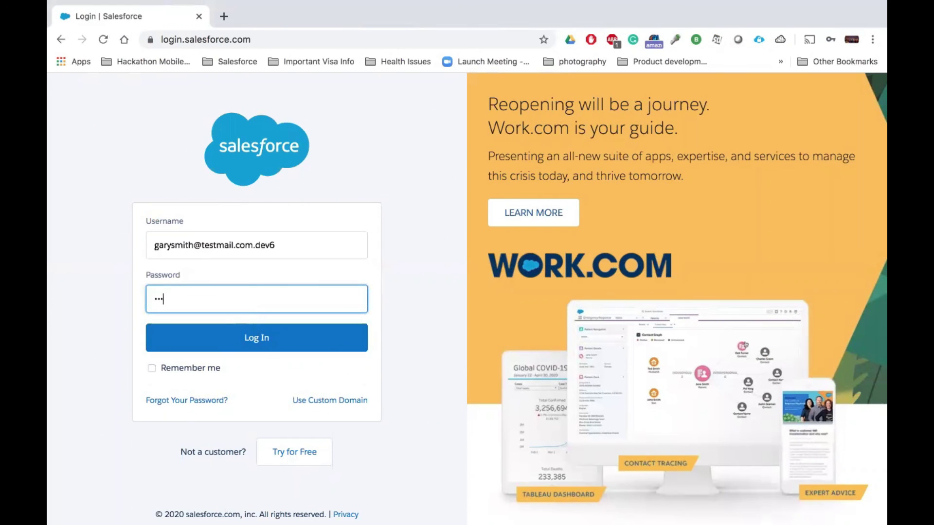
pyautogui.write('••••')
pyautogui.click(290, 345)
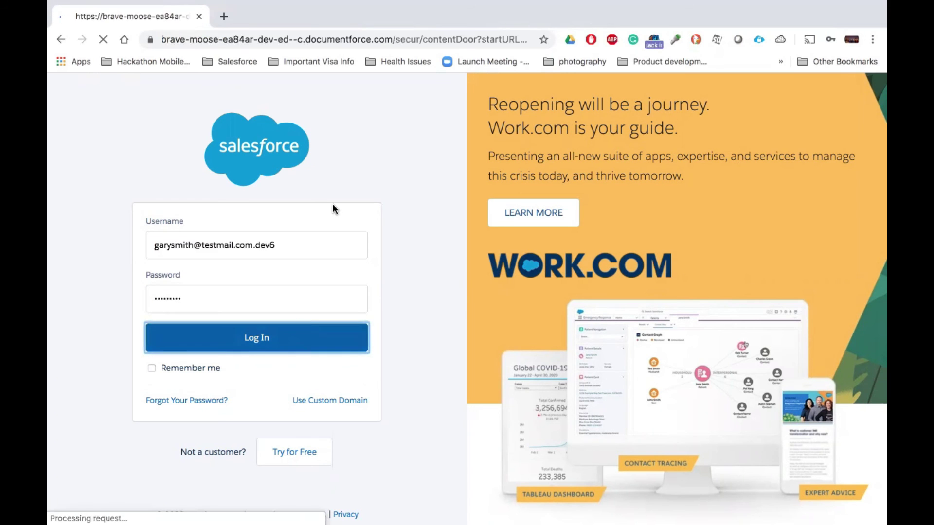